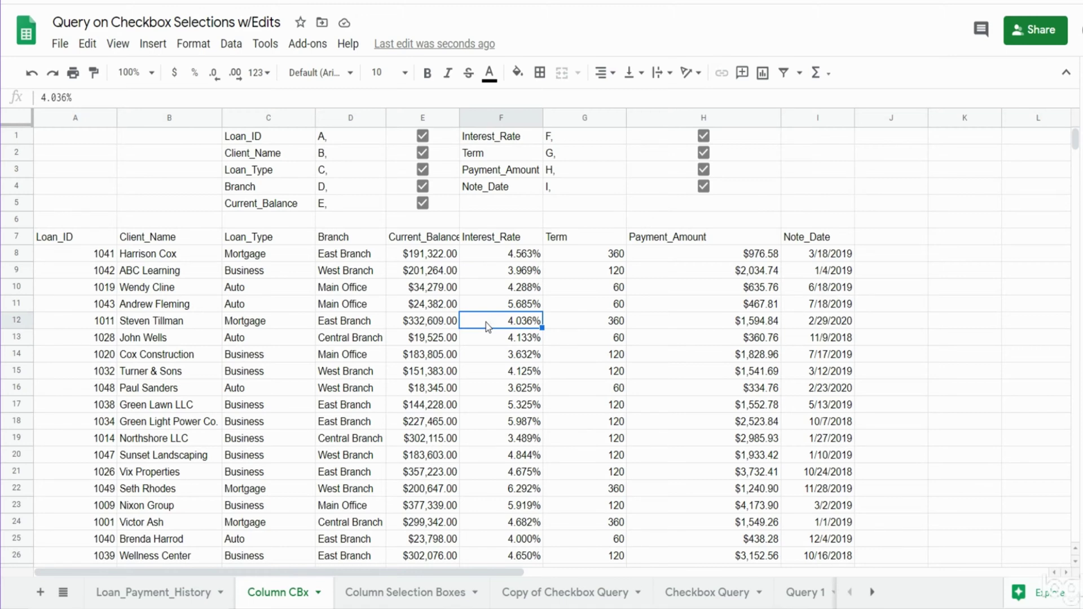
Step: Inspect the existing QUERY formula and D1's IF formula without changing them
left_click(89, 237)
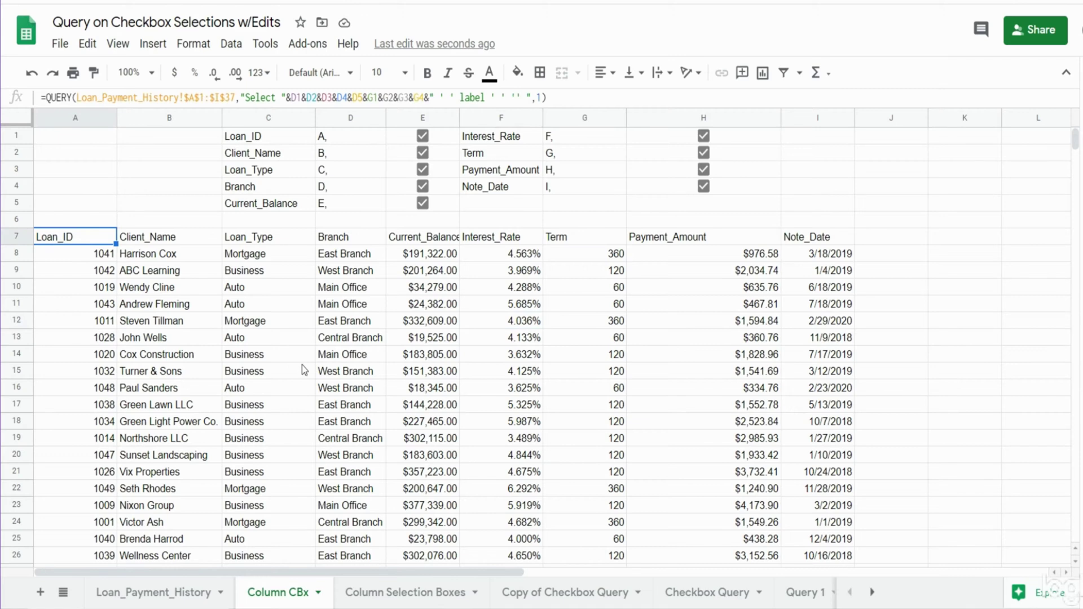
key("F2")
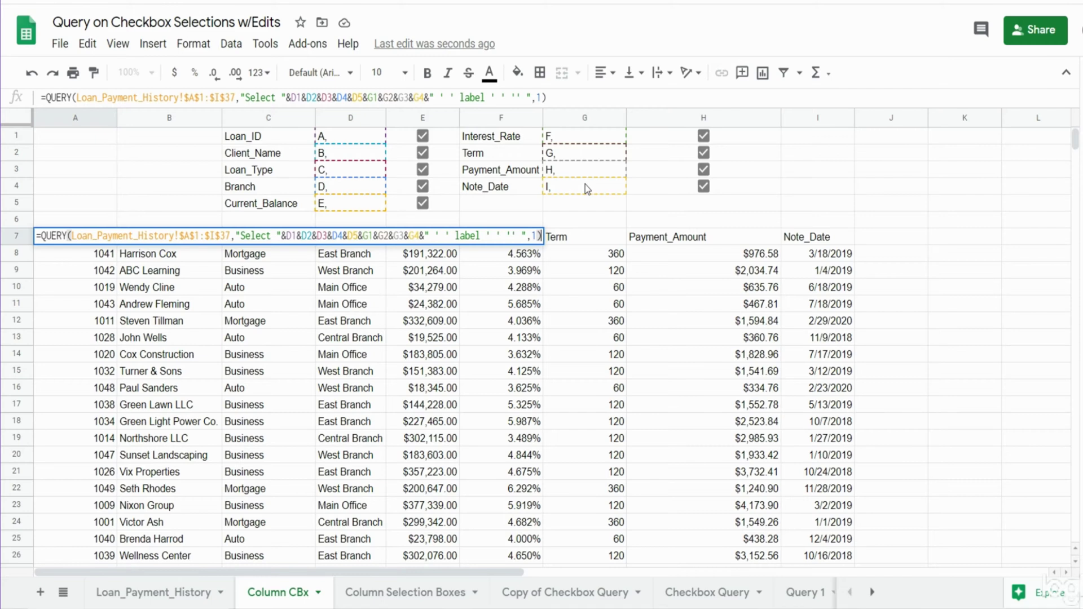
key("Return")
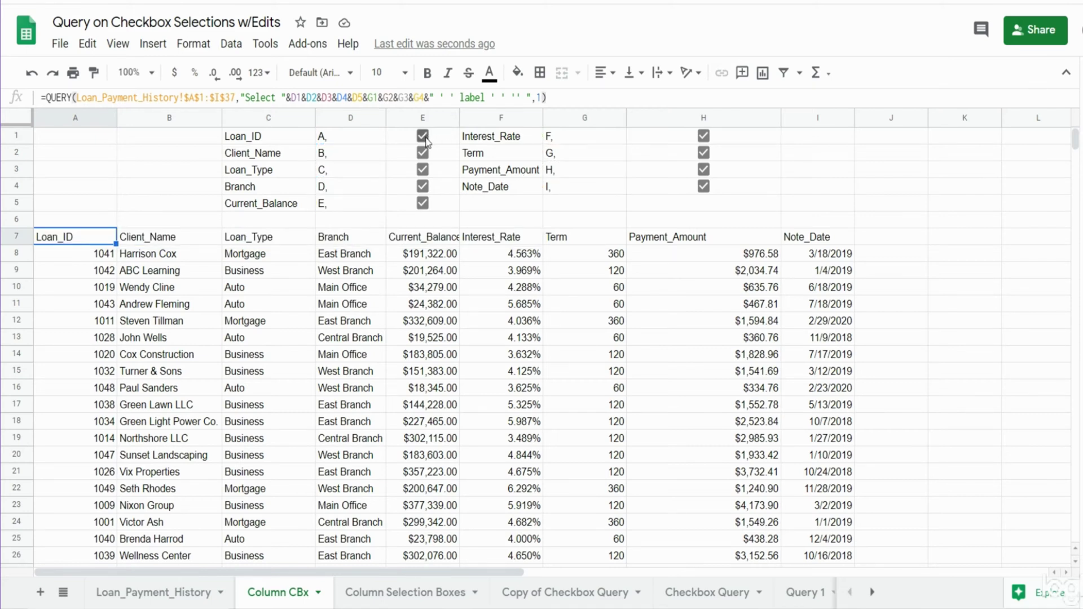
left_click(373, 134)
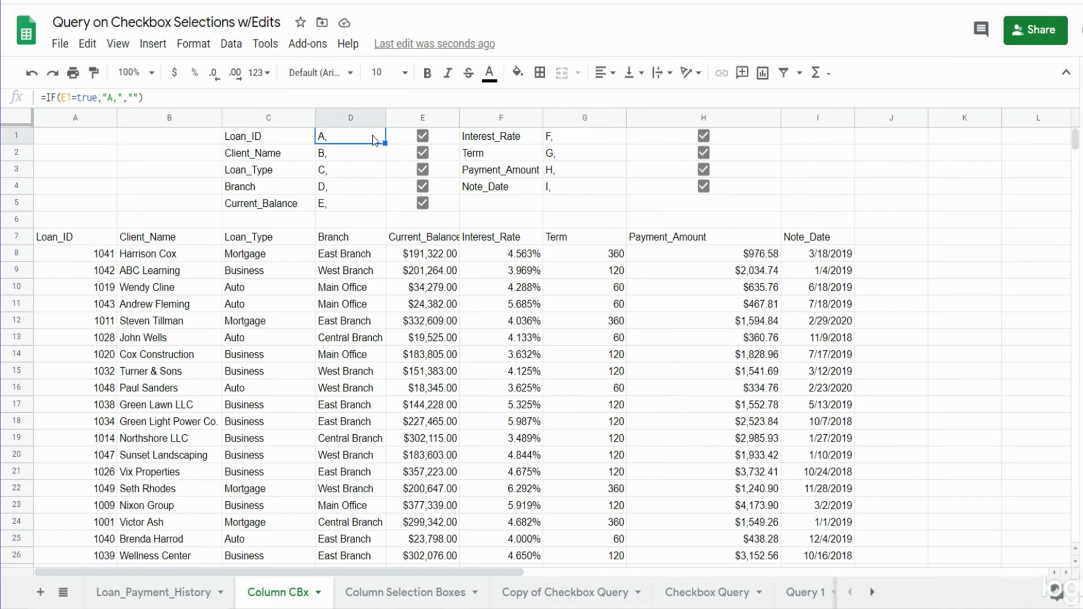
double_click(374, 137)
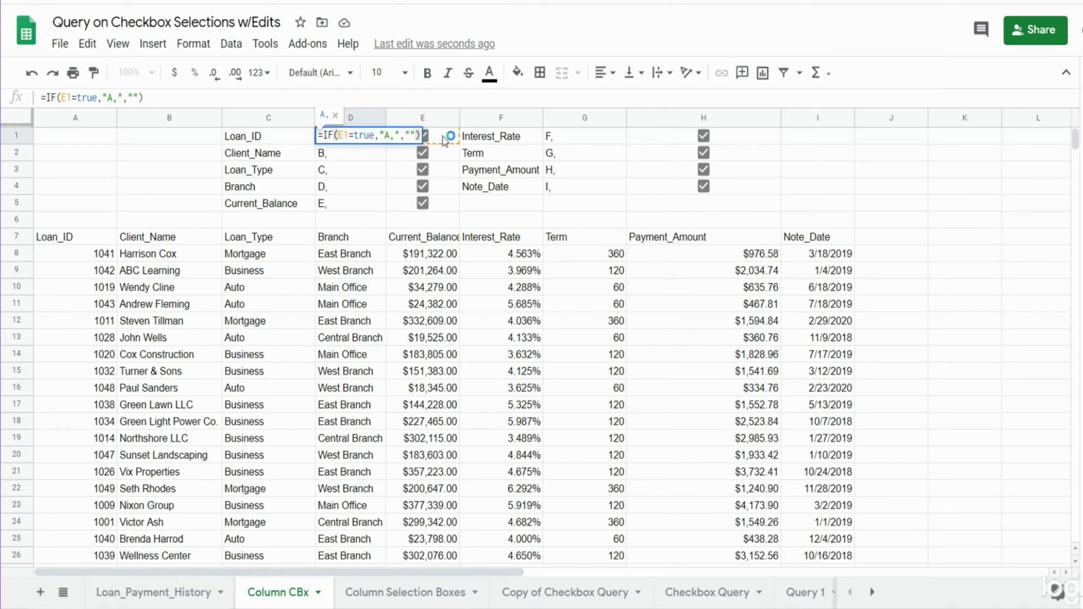
key("Escape")
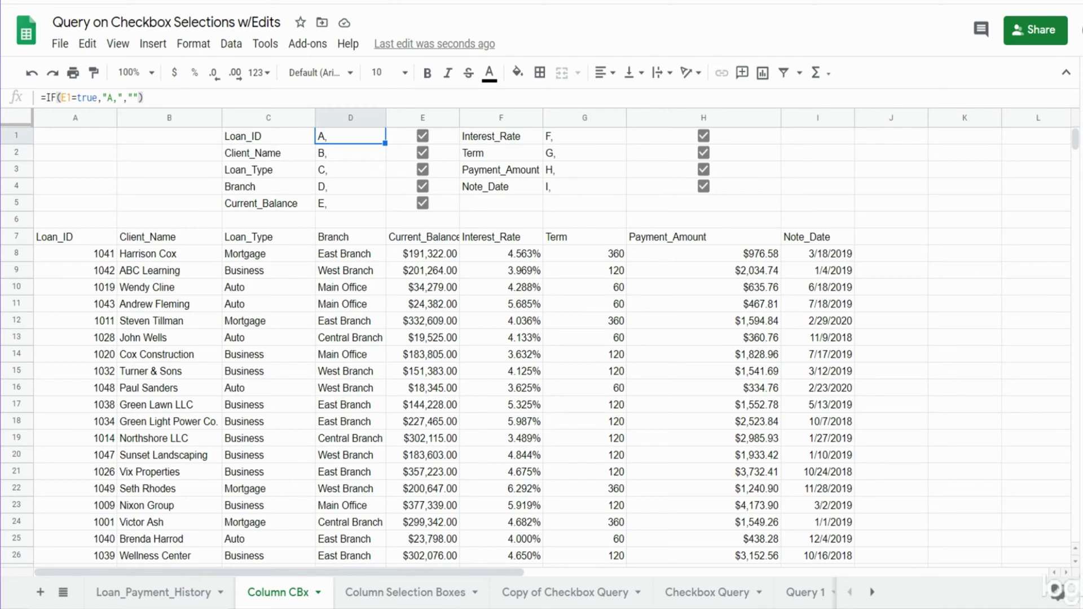
Step: Untick and re-tick the Loan_ID, Loan_Type, Branch and Current_Balance checkboxes to test the query
left_click(423, 136)
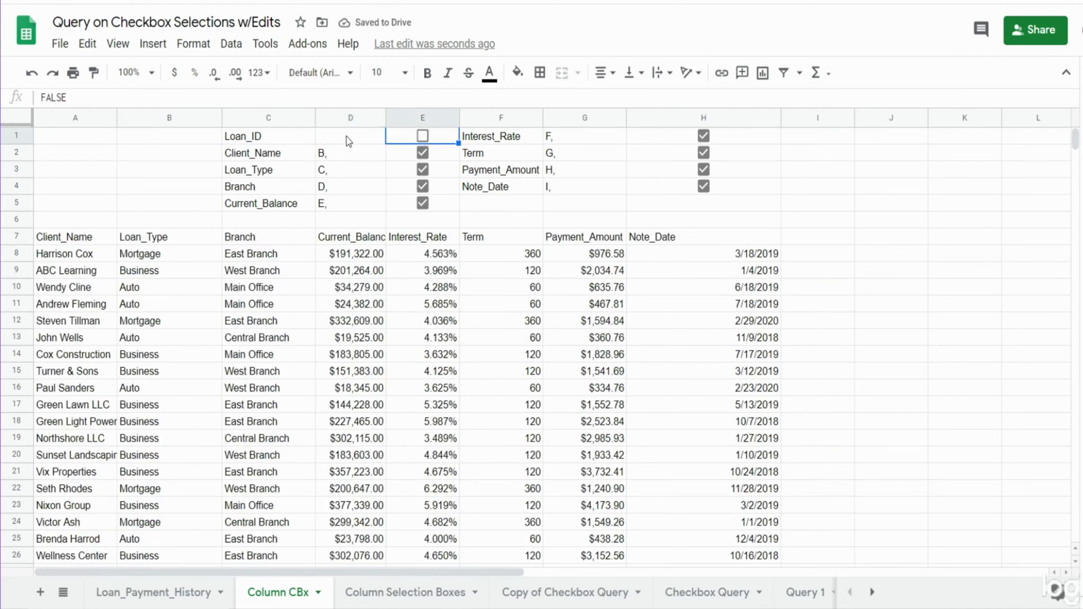
left_click(82, 241)
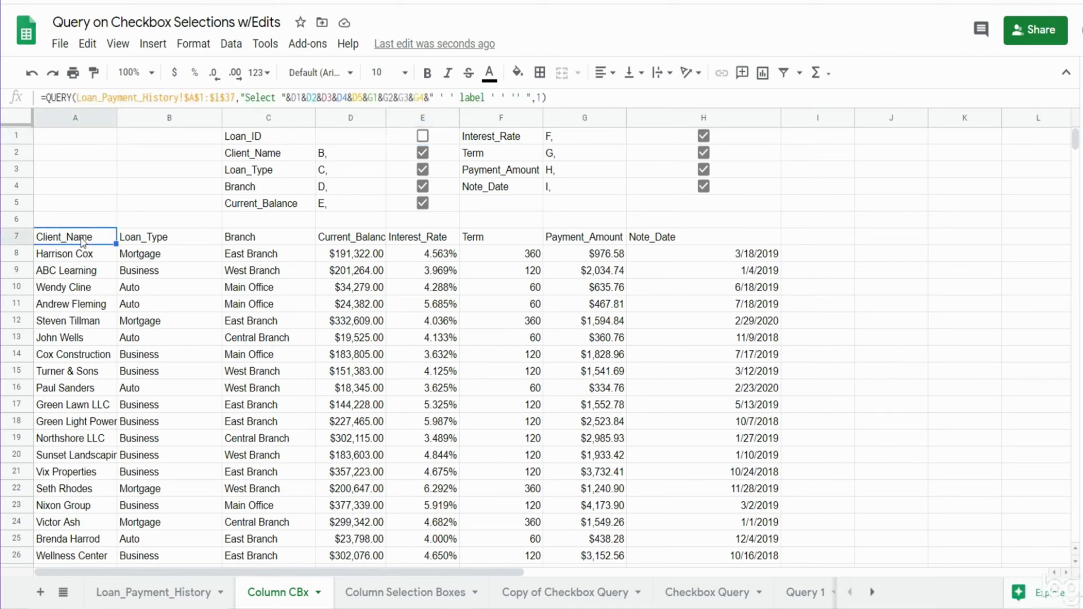
left_click(423, 203)
left_click(423, 186)
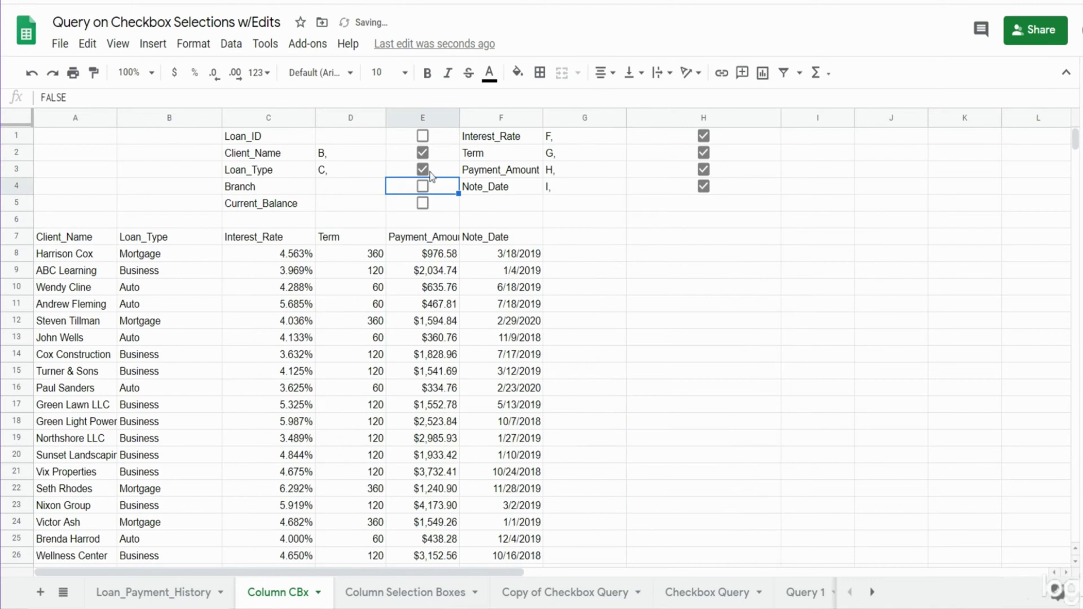
left_click(424, 171)
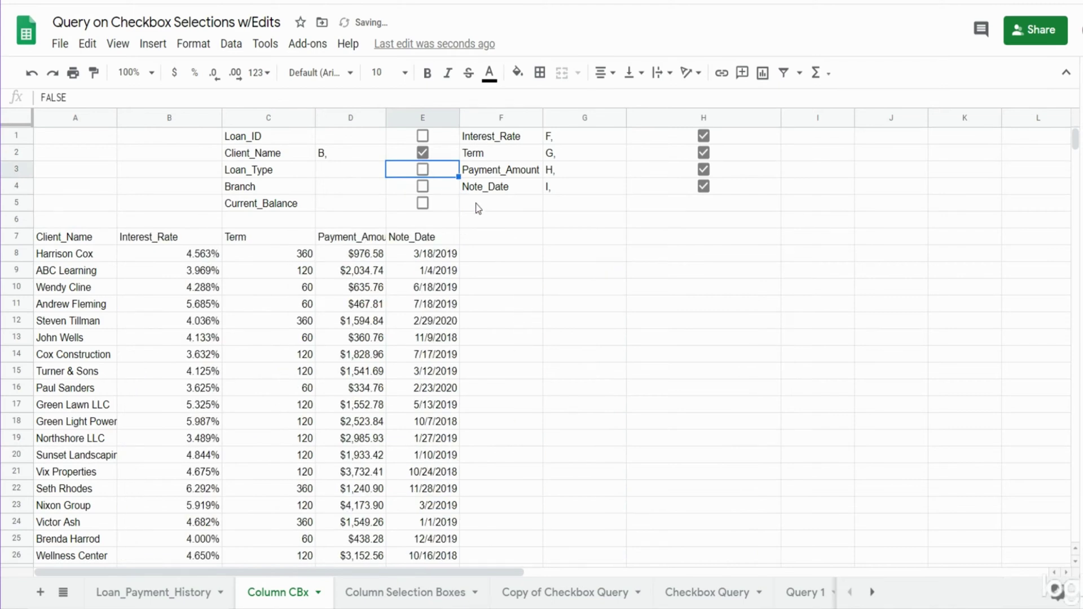
left_click(422, 169)
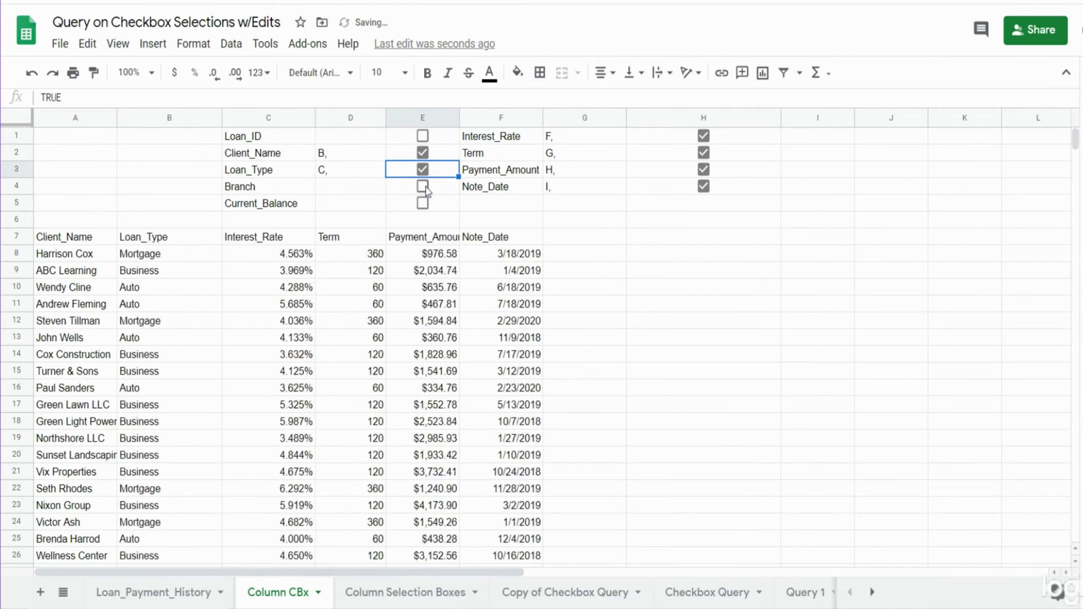
left_click(422, 186)
left_click(423, 203)
left_click(423, 136)
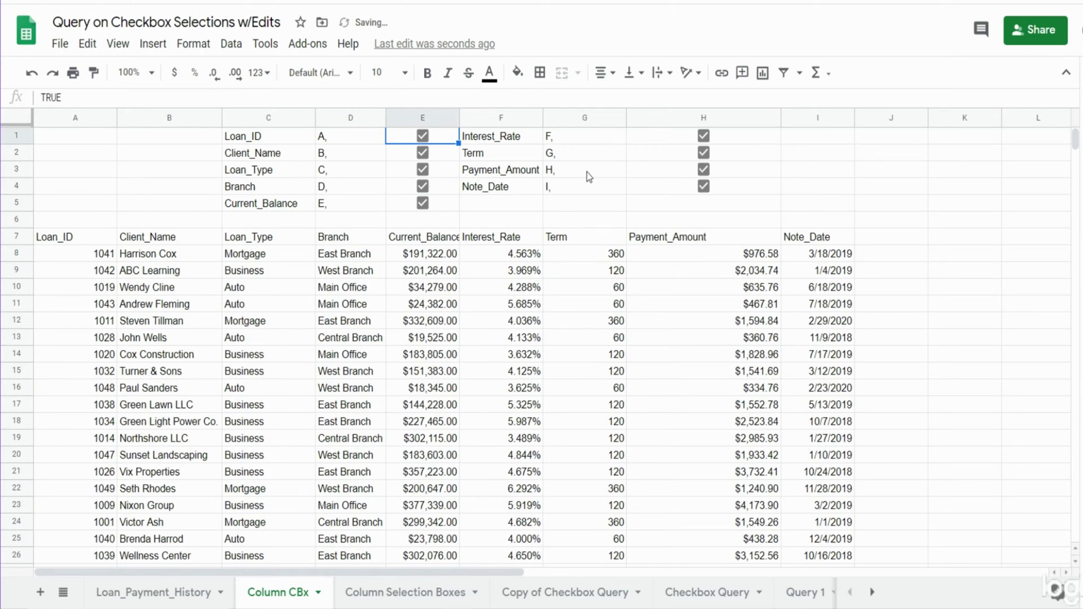
Step: On the Column Selection Boxes sheet, start a QUERY formula in A7
left_click(439, 594)
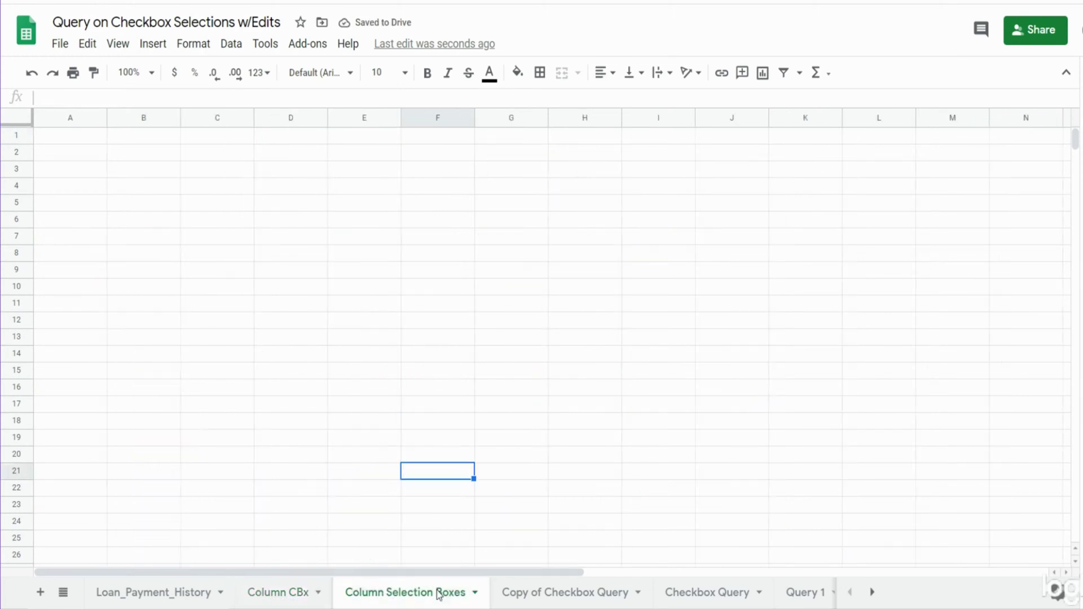
left_click(79, 255)
left_click(79, 242)
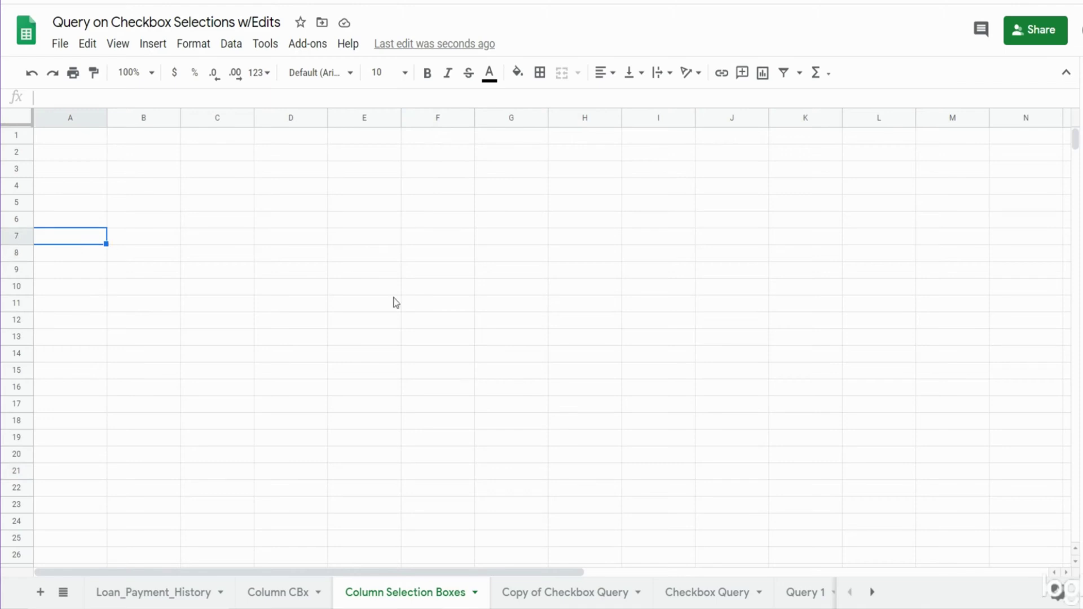
type("=")
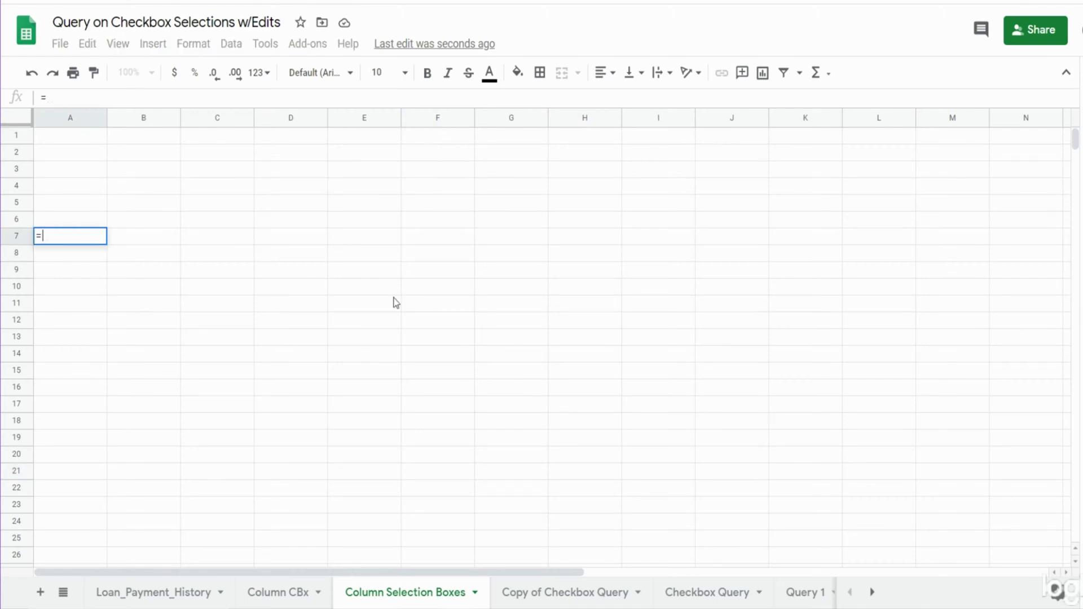
type("quer")
key("Tab")
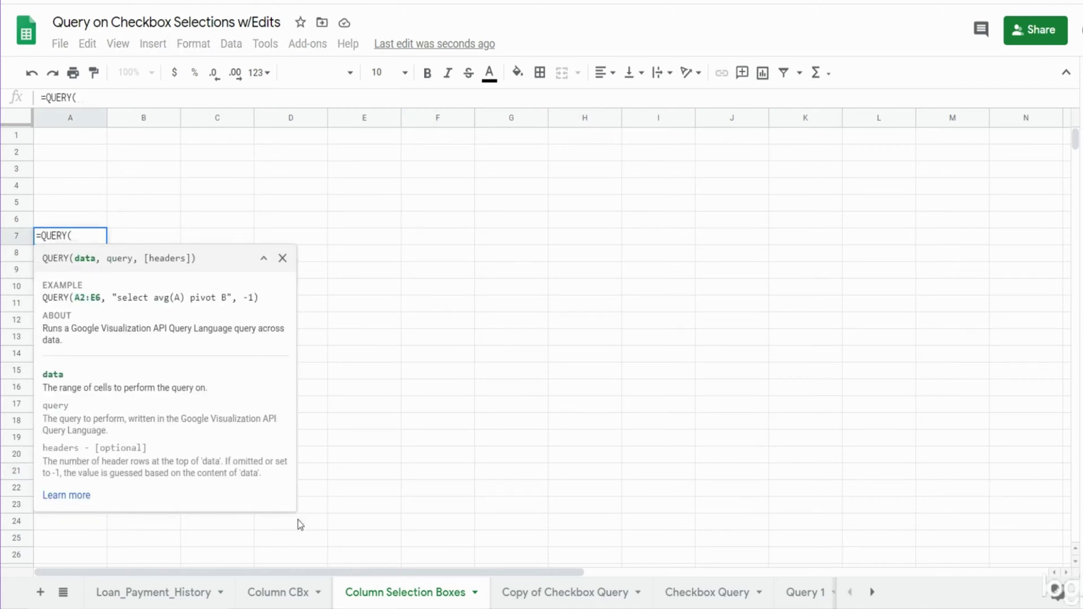
left_click(264, 259)
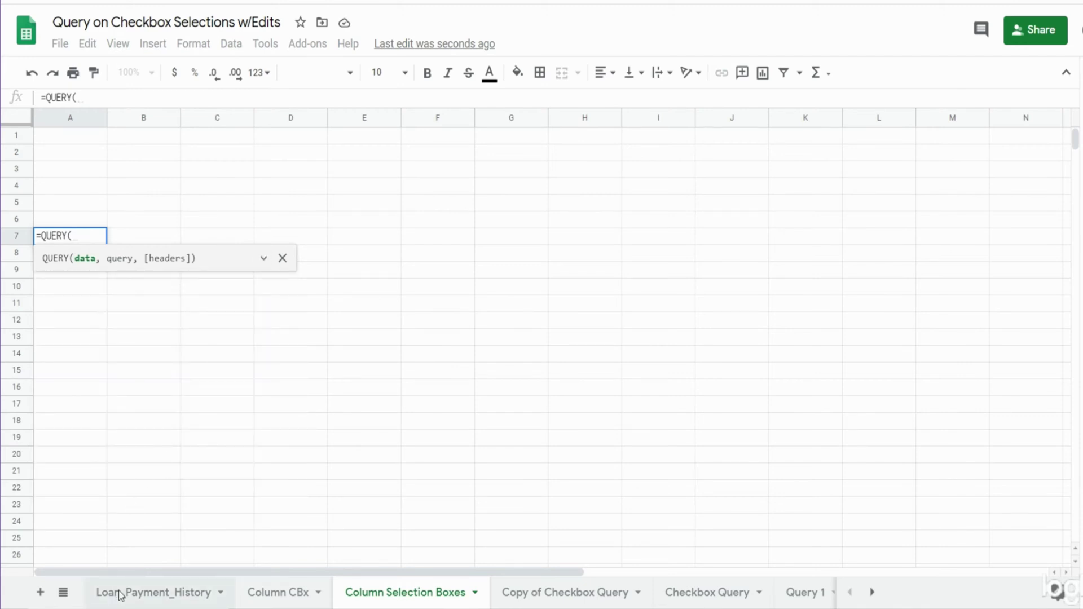
Step: Set the QUERY data range to the absolute Loan_Payment_History!$A$1:$I$37
left_click(119, 594)
left_click(57, 141)
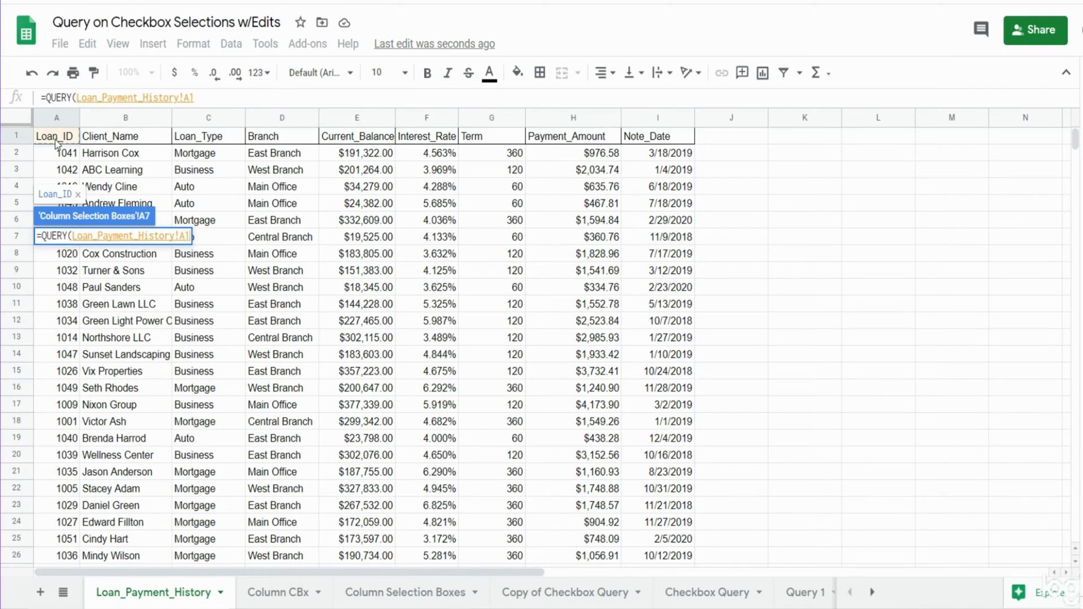
key("ctrl+shift+Right")
key("ctrl+shift+Down")
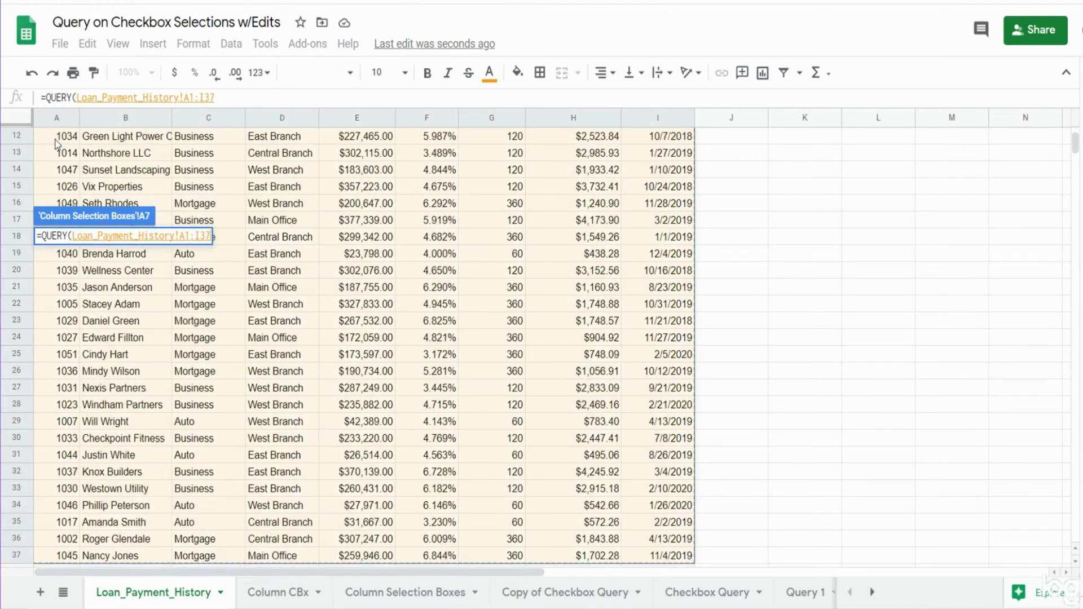
key("F4")
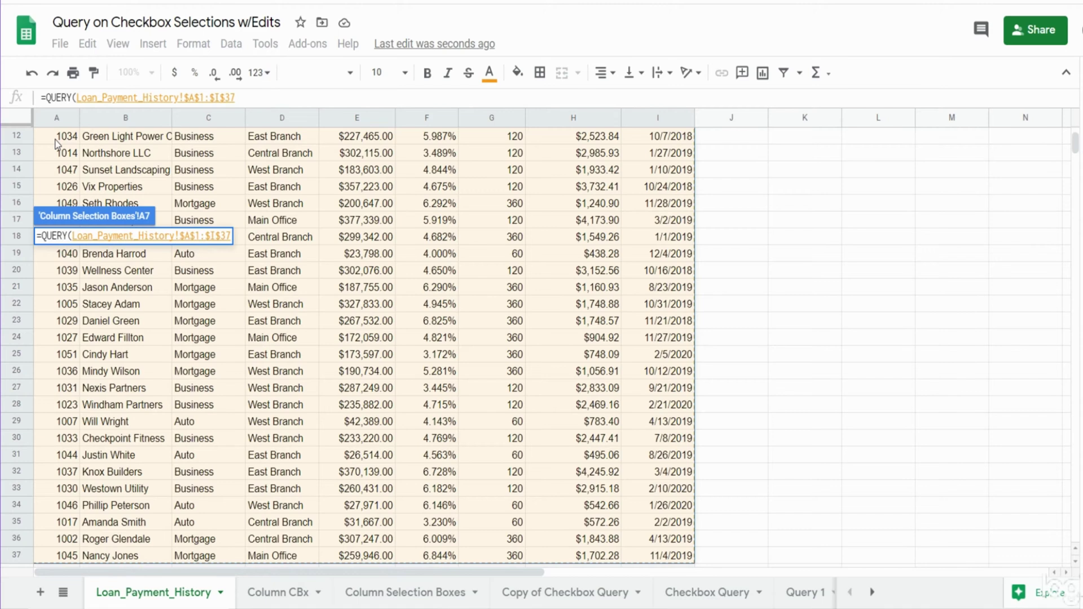
Step: Finish the query as "Select A,B,C,D" with 1 header row
type(",\"")
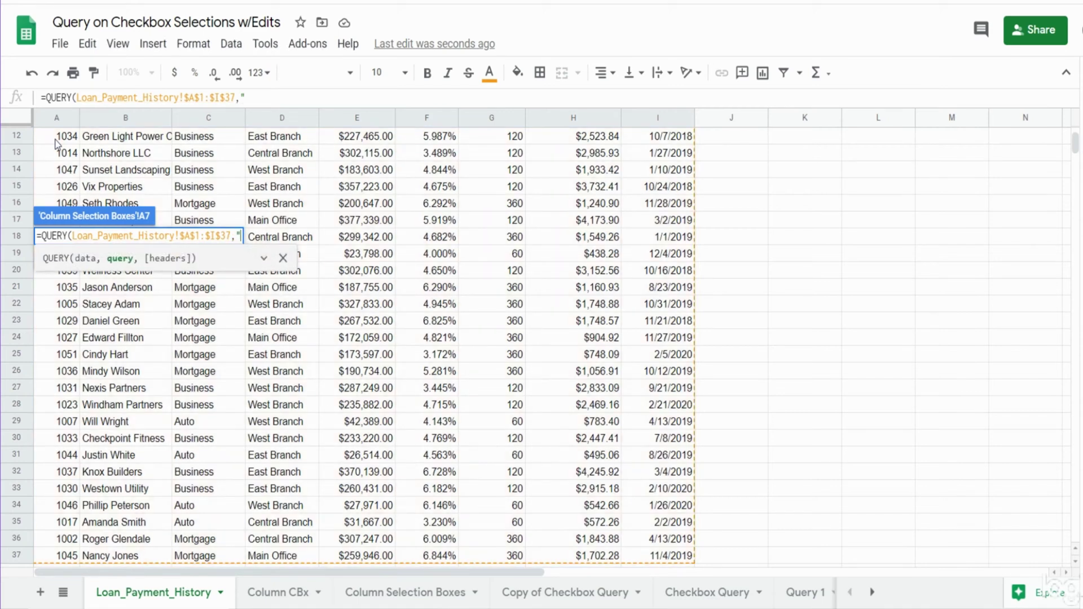
type("Select ")
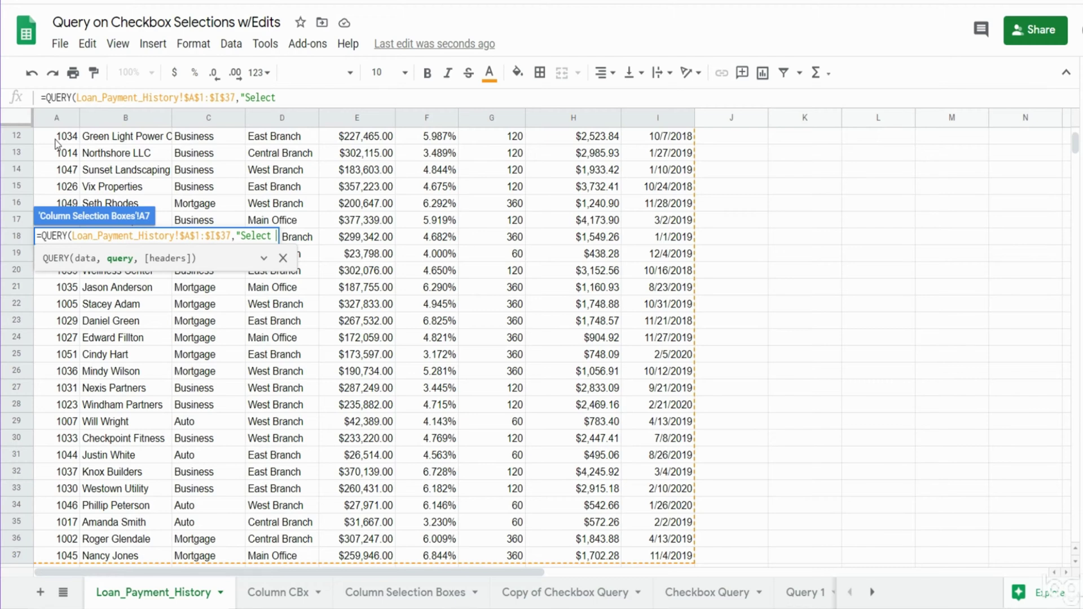
type("A,BC")
key("Left")
type(",")
key("Right")
type(",")
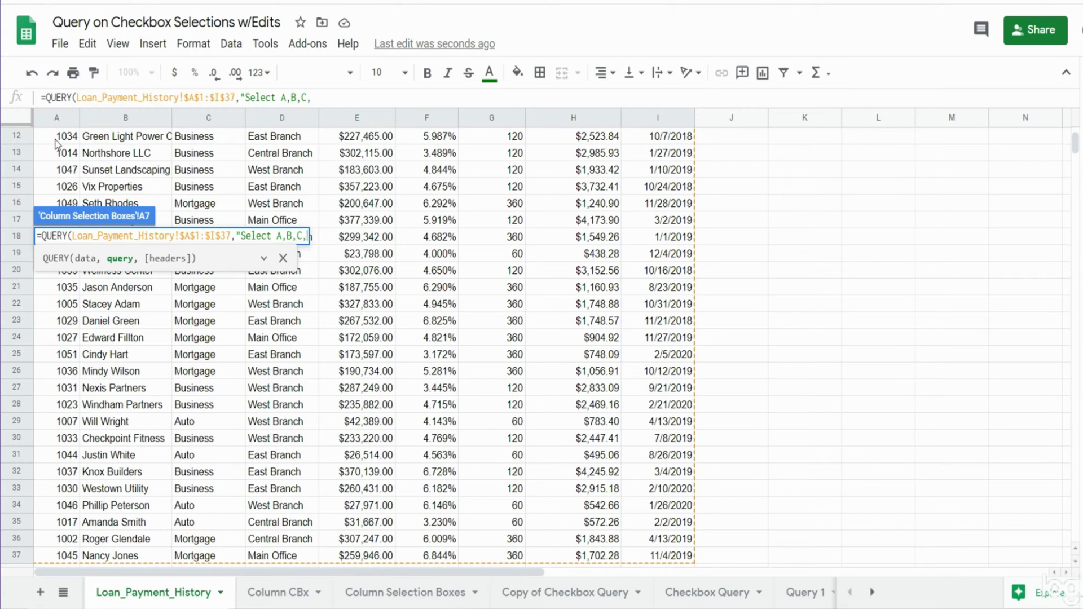
type("D\",")
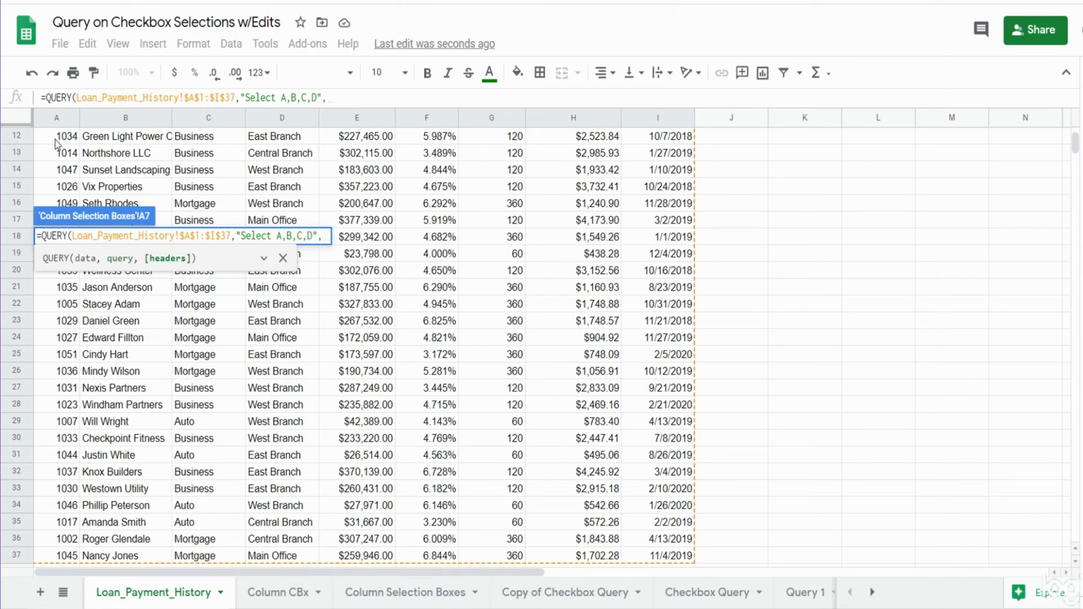
scroll(563, 263, "up", 4)
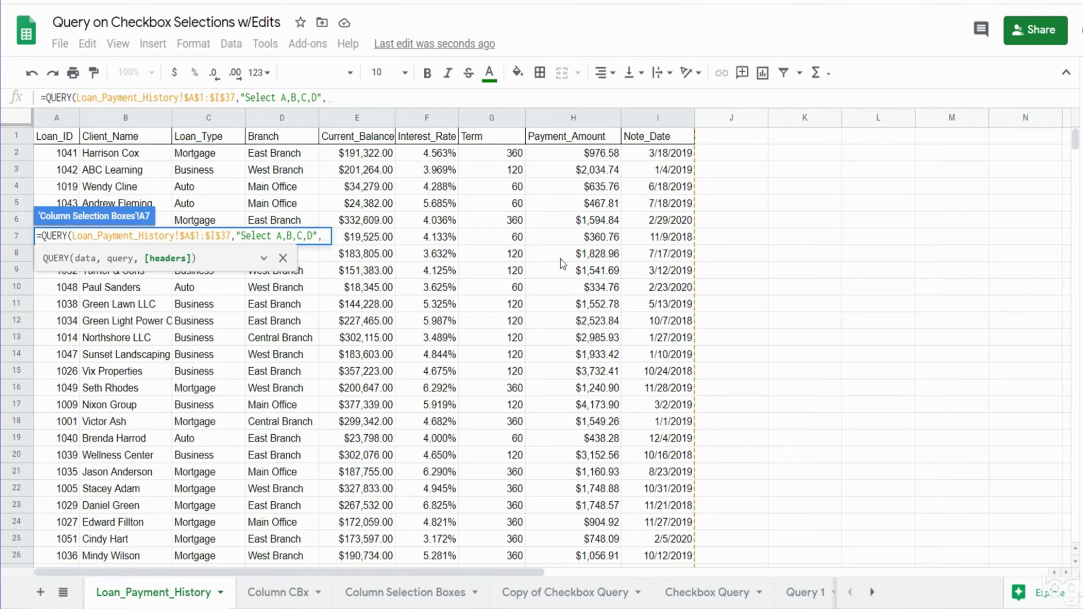
type("1)")
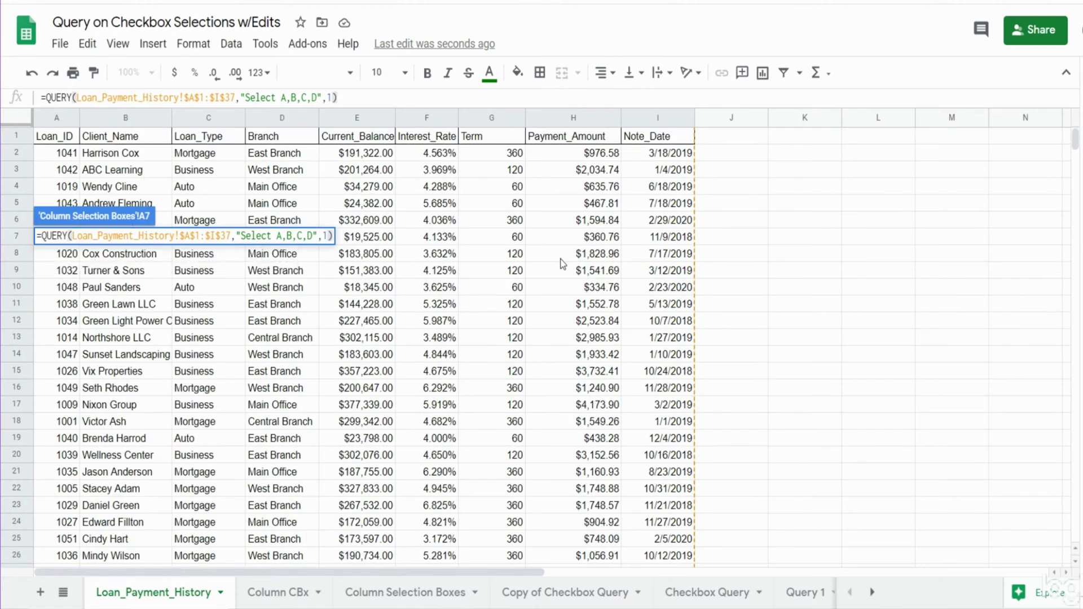
key("Return")
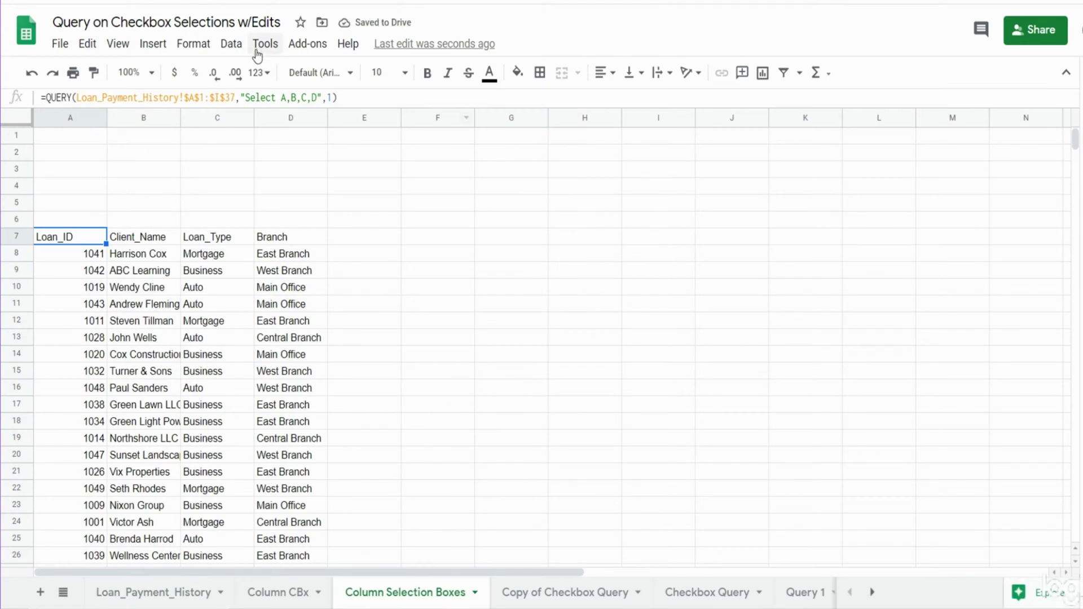
Step: Replace A,B,C,D with * so the A7 query returns all columns
left_click_drag(316, 97, 282, 97)
type("*")
key("Return")
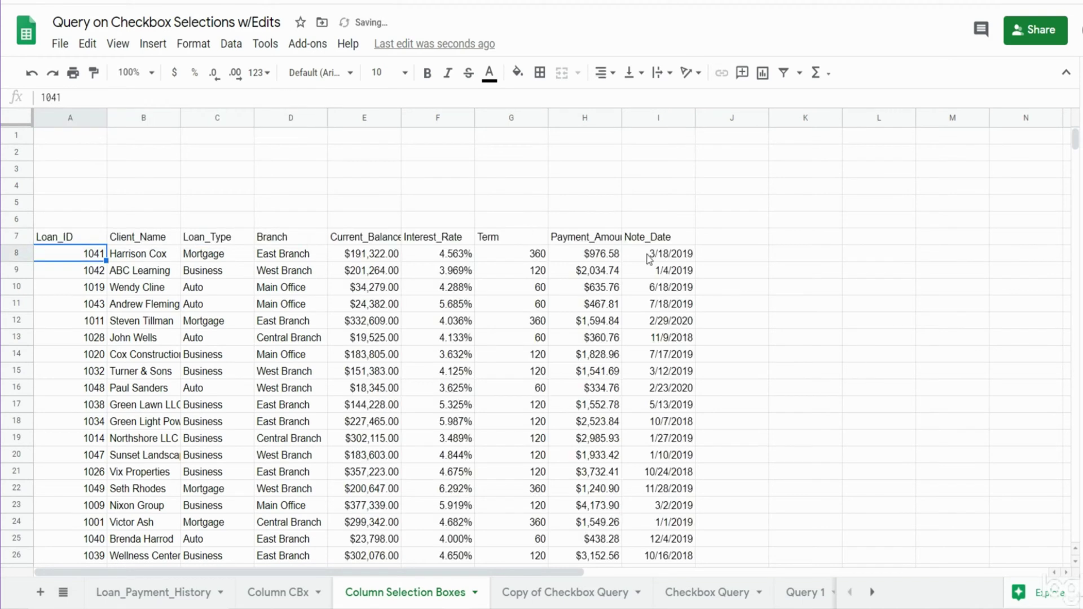
Step: Copy the query's header row A7:I7, Loan_ID through Note_Date
left_click(90, 240)
left_click_drag(90, 240, 657, 243)
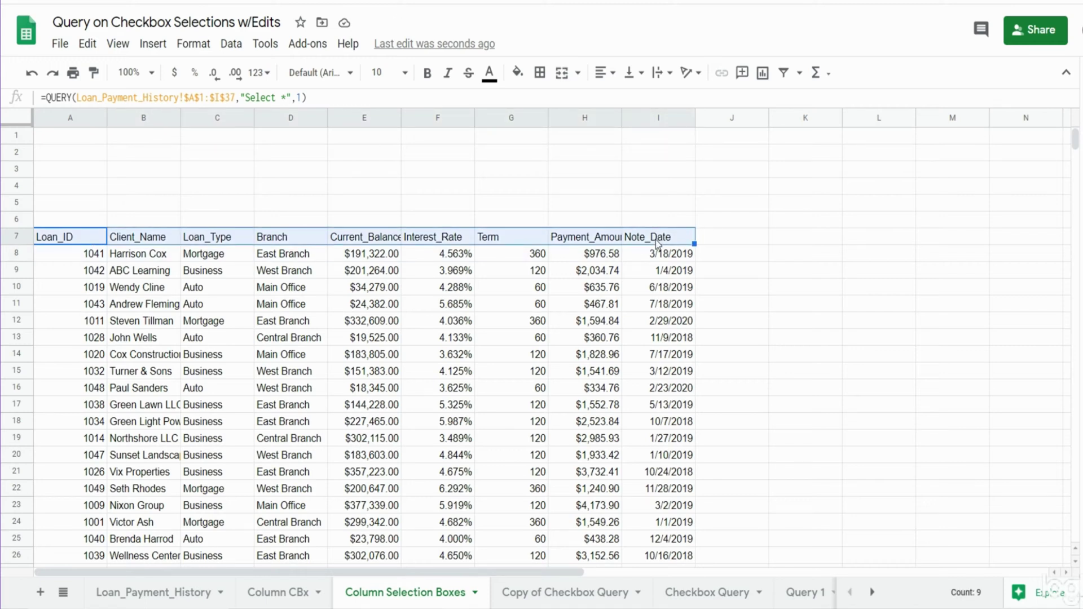
key("ctrl+c")
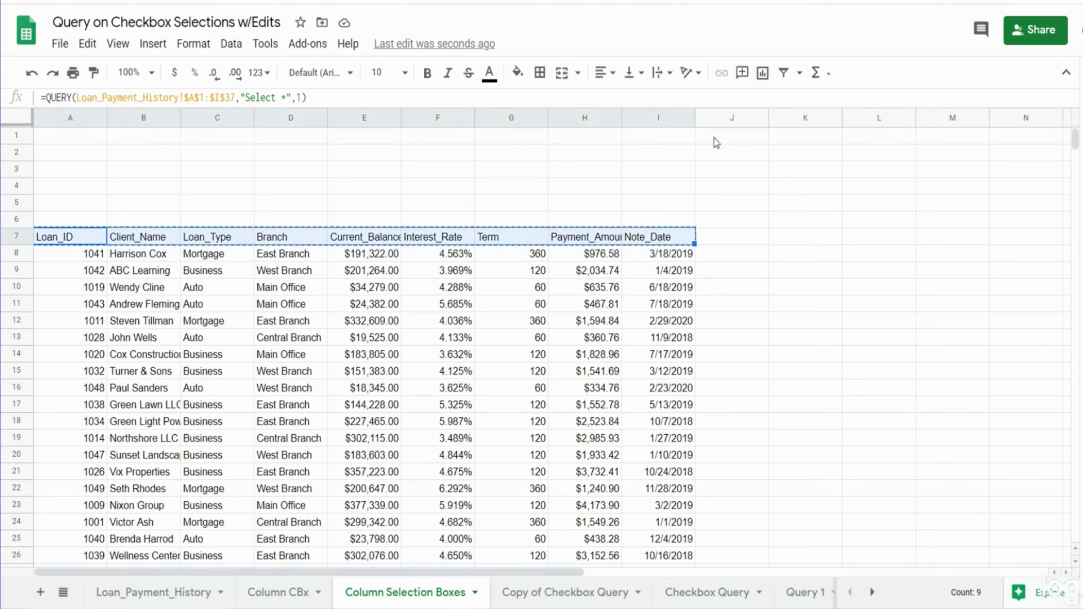
Step: Paste the copied headers as values into row 1 starting at J1
right_click(713, 137)
mouse_move(732, 149)
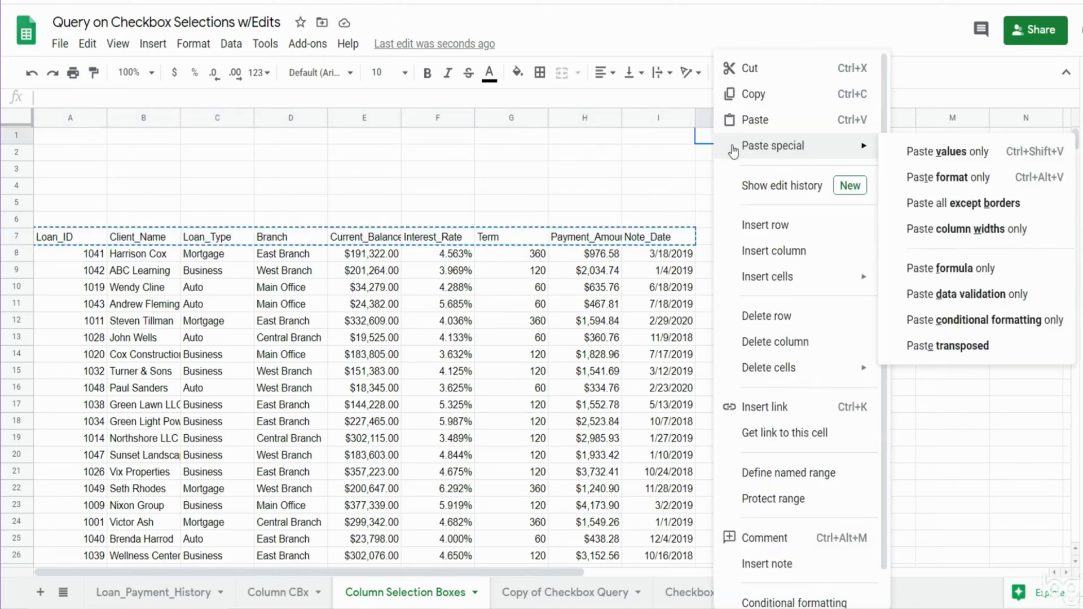
left_click(957, 153)
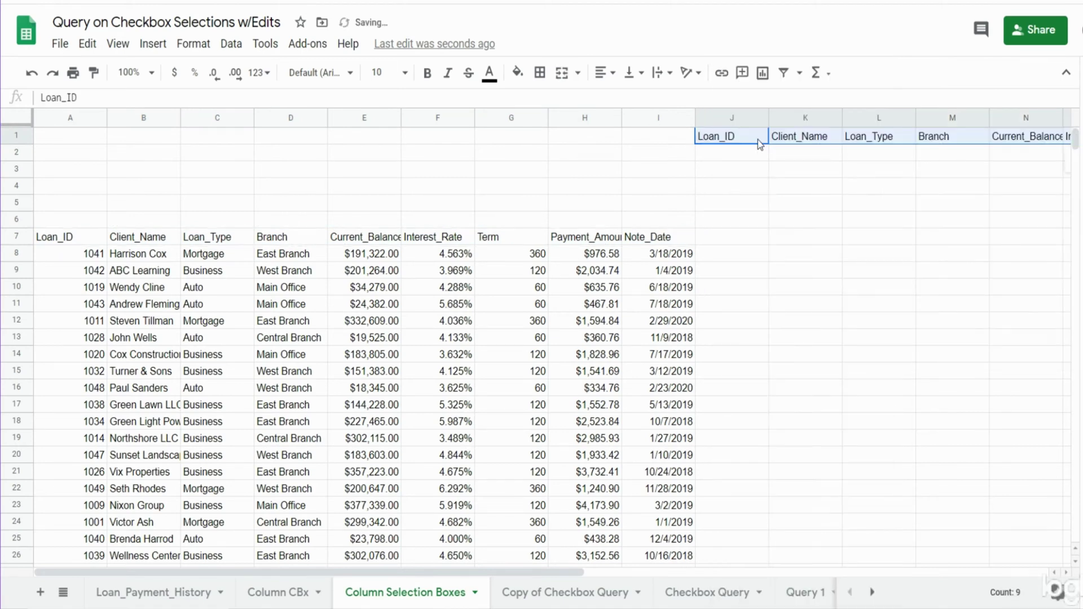
Step: Paste the first five headers J1:N1 transposed down E1:E5
left_click_drag(757, 140, 994, 140)
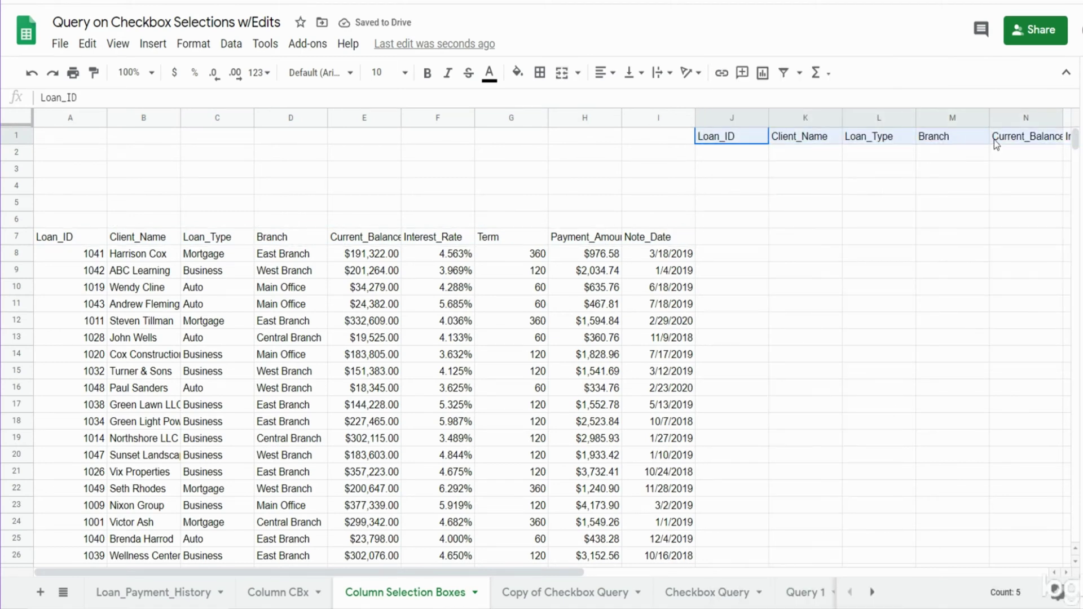
right_click(994, 140)
left_click(1024, 95)
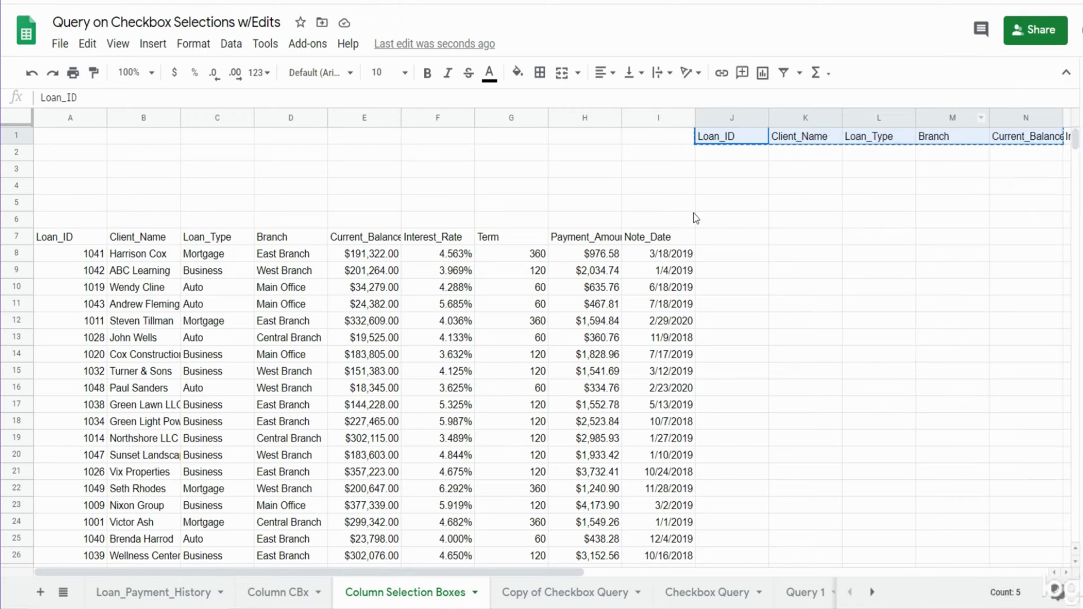
left_click(380, 136)
right_click(379, 136)
mouse_move(395, 145)
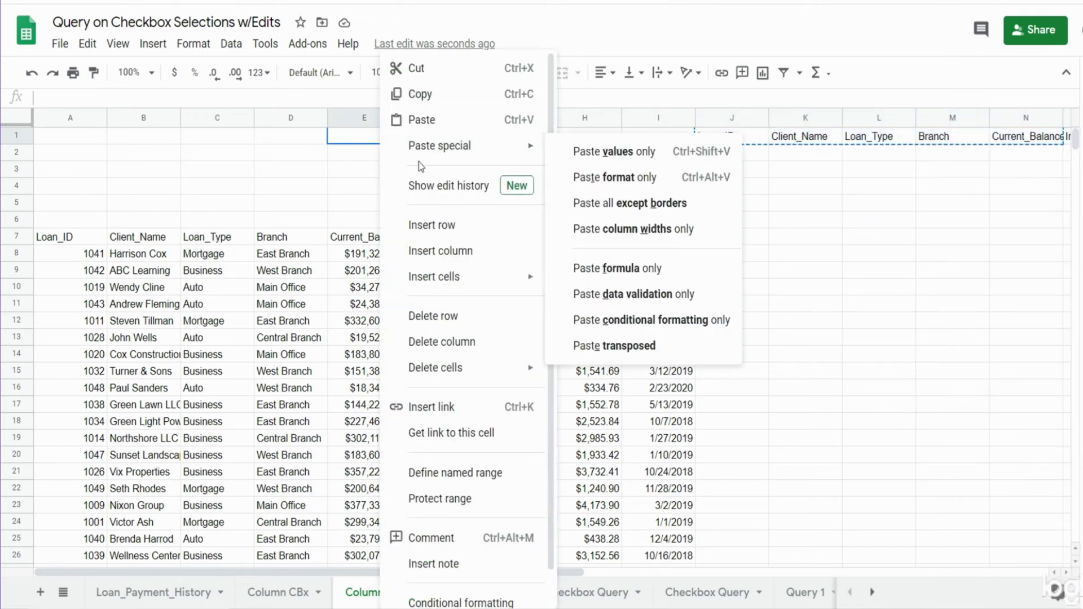
left_click(602, 350)
left_click(658, 270)
left_click(952, 237)
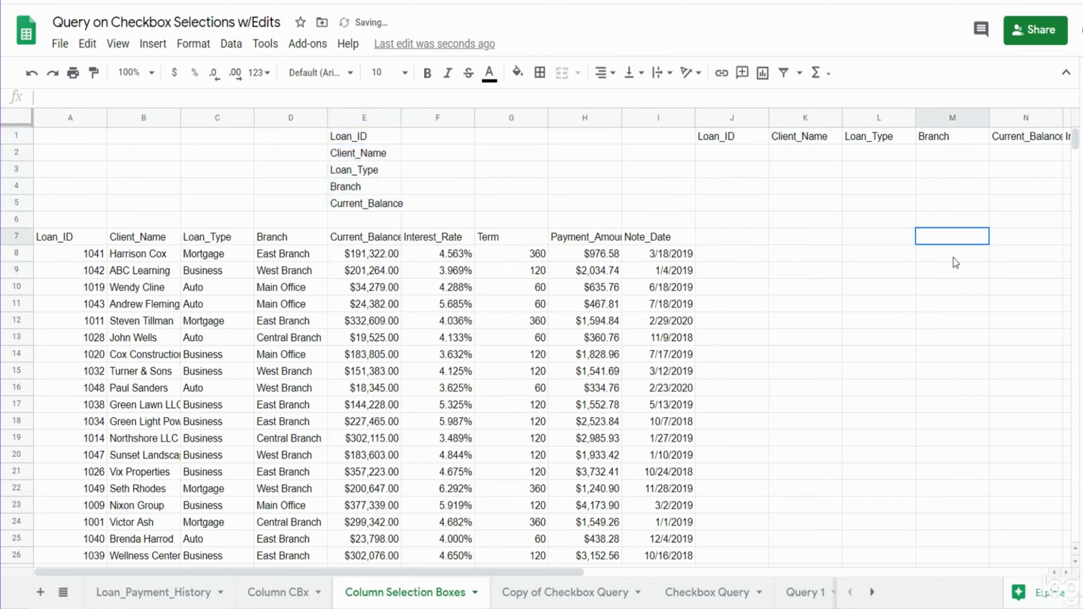
left_click(955, 263, "shift")
left_click_drag(552, 572, 687, 570)
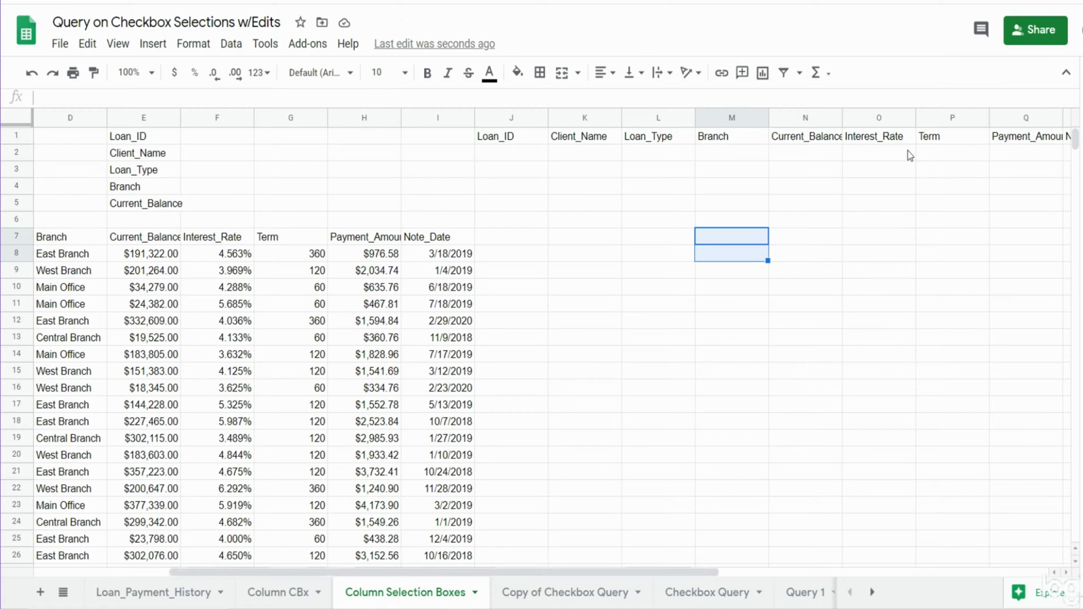
Step: Paste the remaining four headers O1:R1 transposed down H1:H4
left_click_drag(887, 138, 425, 137)
right_click(425, 137)
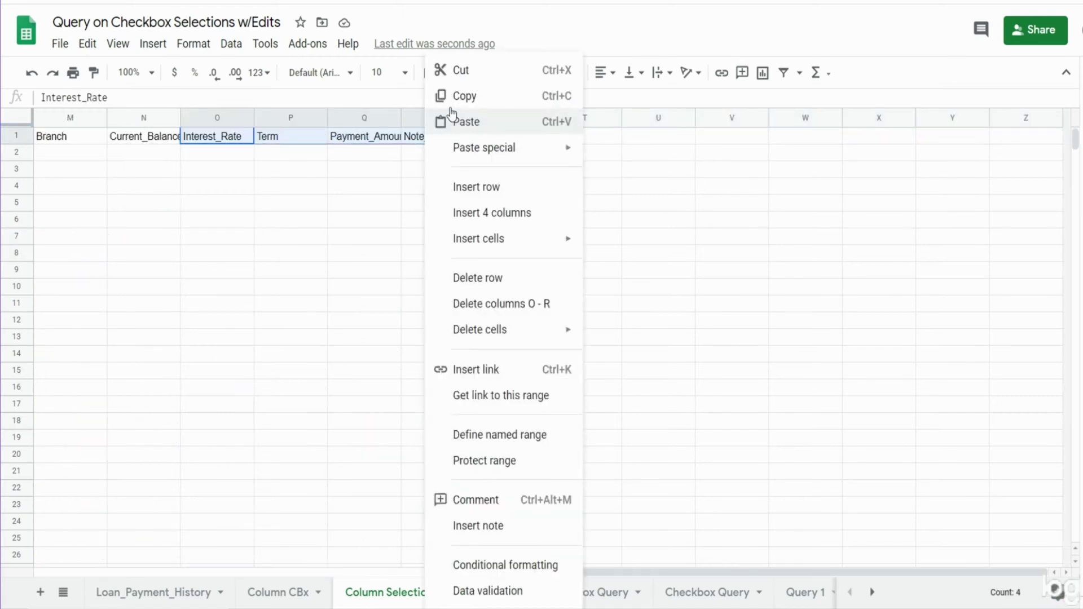
key("ctrl+c")
key("ctrl+Home")
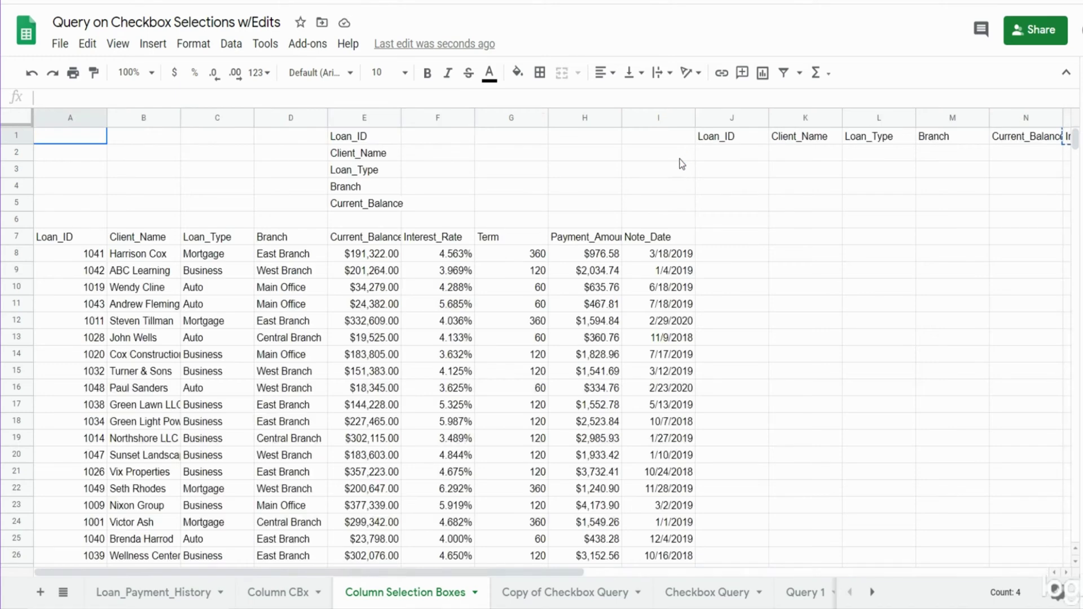
left_click(564, 141)
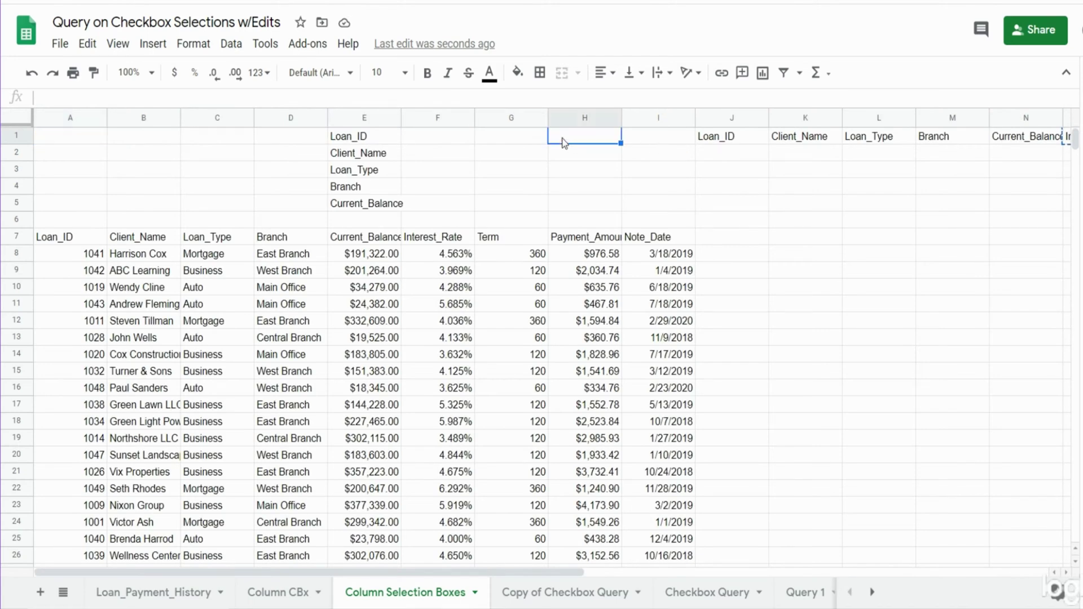
right_click(564, 142)
mouse_move(724, 152)
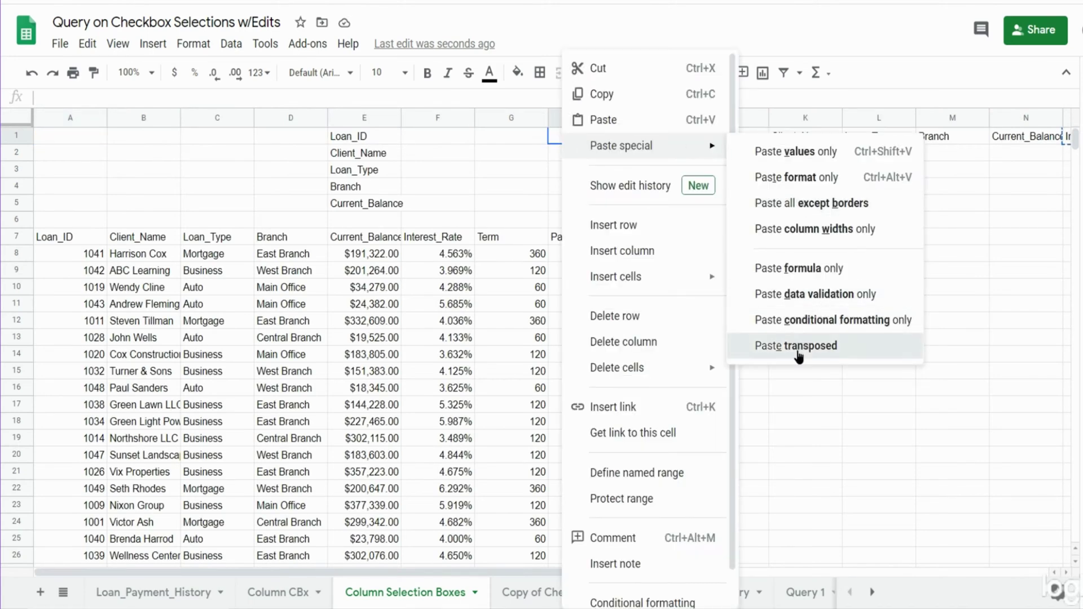
left_click(796, 345)
left_click(805, 319)
Step: Clear the temporary header row from J1 rightward and select G1:G5 beside the labels
left_click(719, 137)
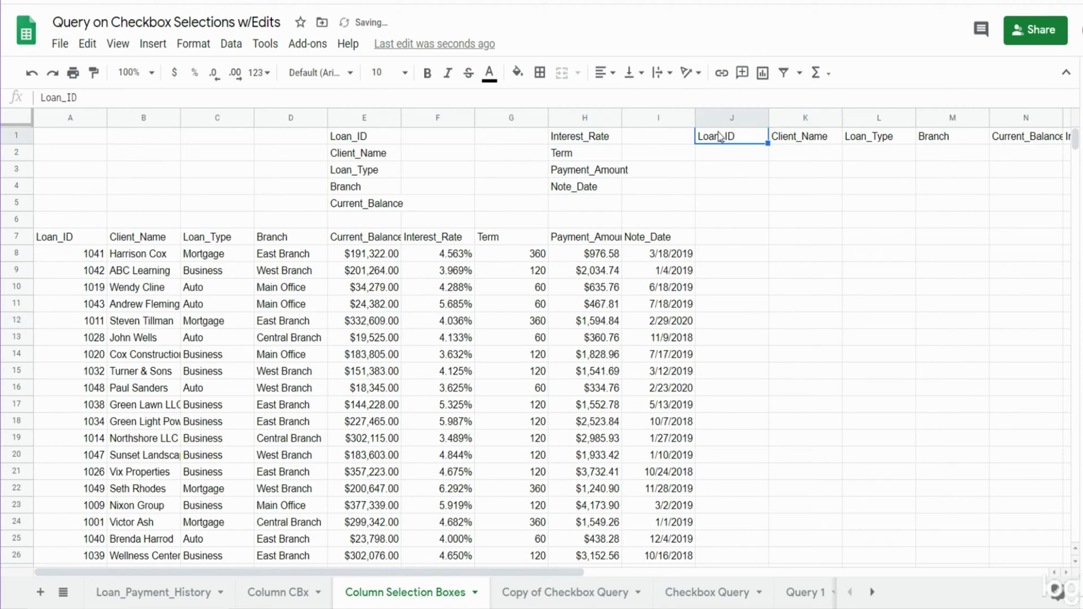
key("ctrl+shift+Right")
key("Delete")
key("ctrl+Left")
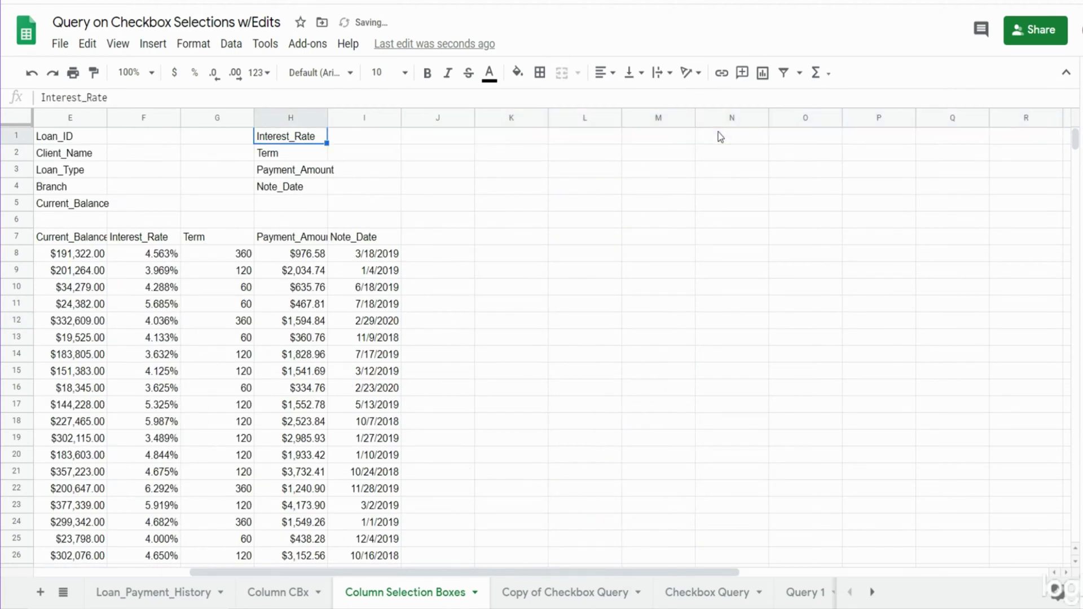
left_click_drag(688, 572, 434, 574)
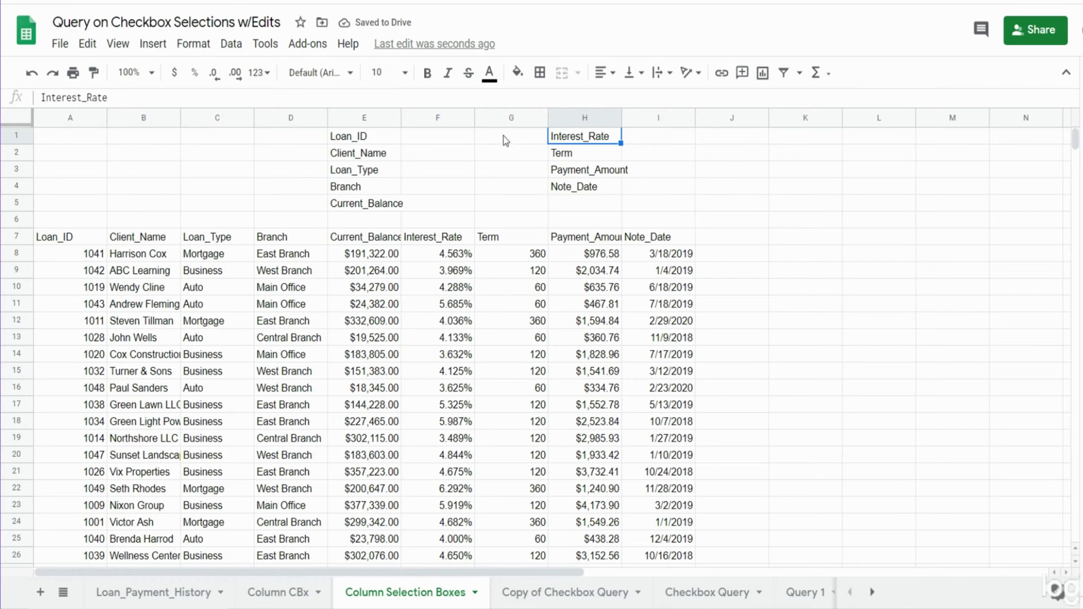
left_click_drag(503, 136, 509, 202)
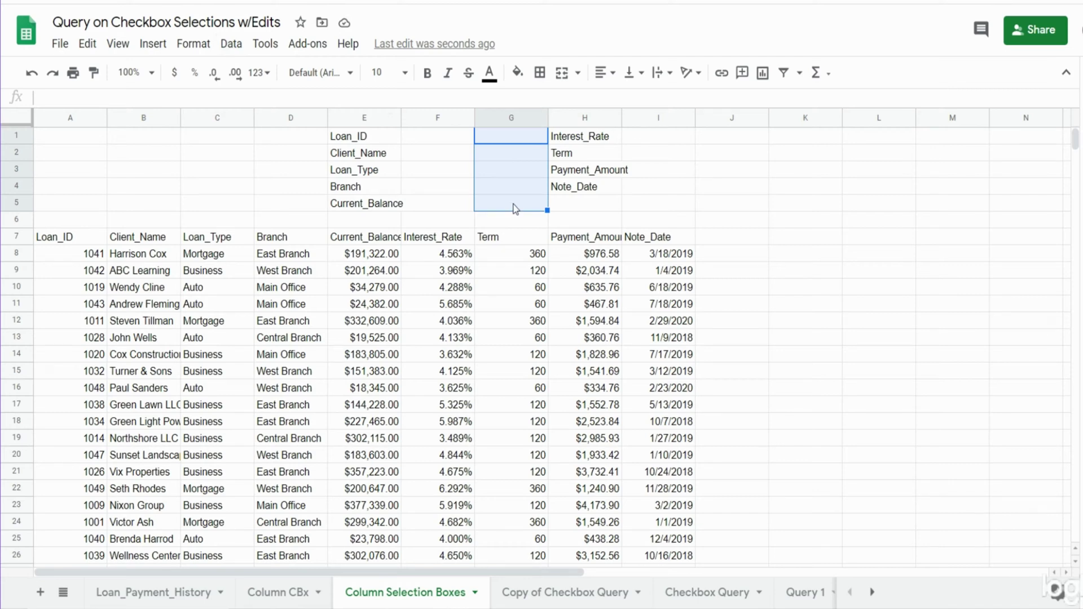
Step: Apply a Checkbox data validation rule to G1:G5, creating unticked checkboxes
left_click(234, 47)
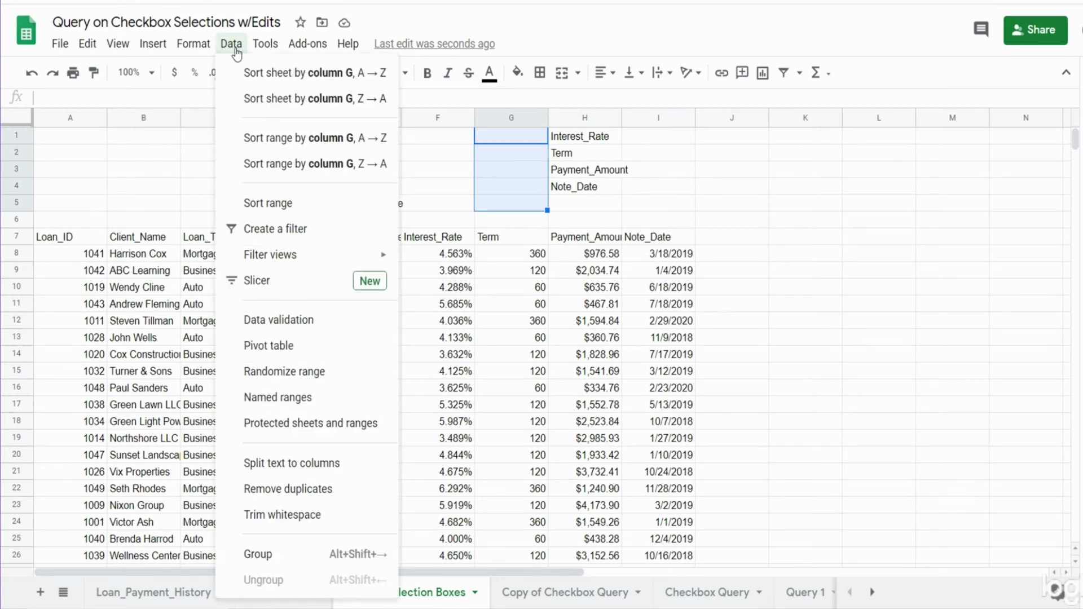
left_click(286, 322)
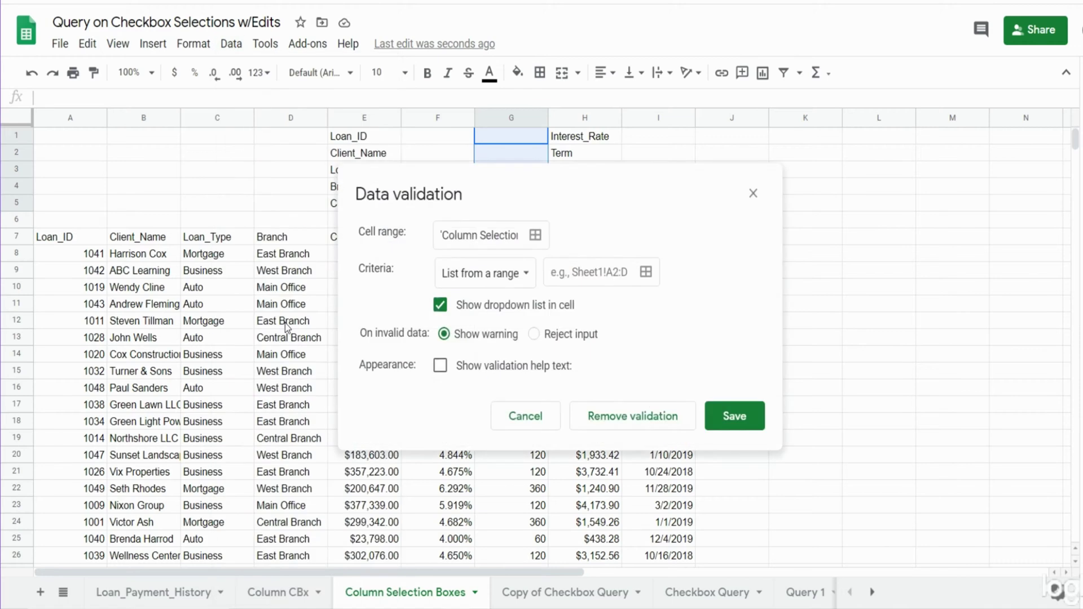
left_click(528, 276)
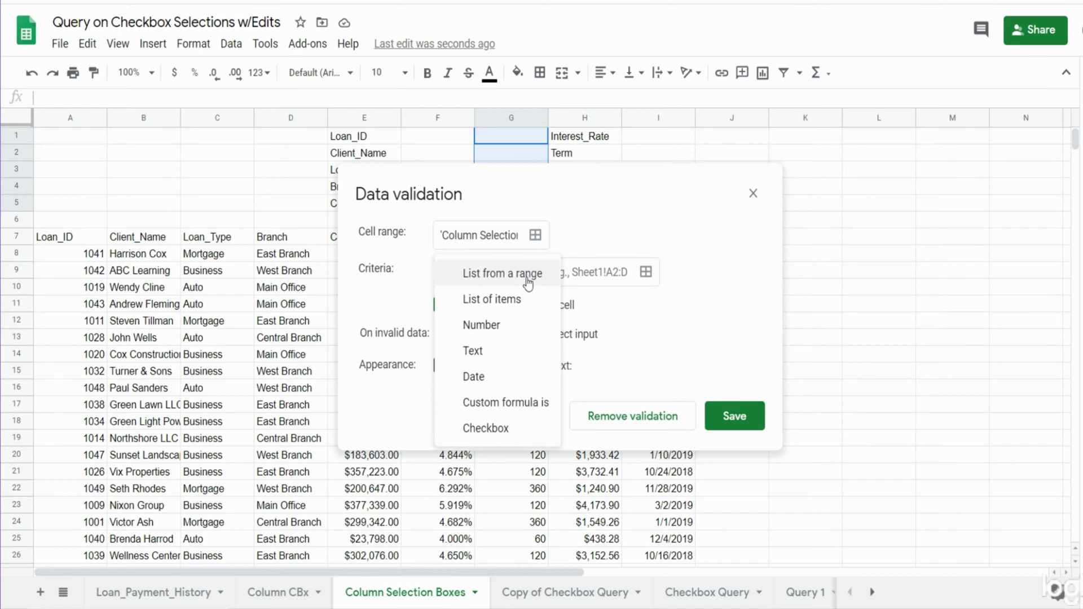
left_click(515, 428)
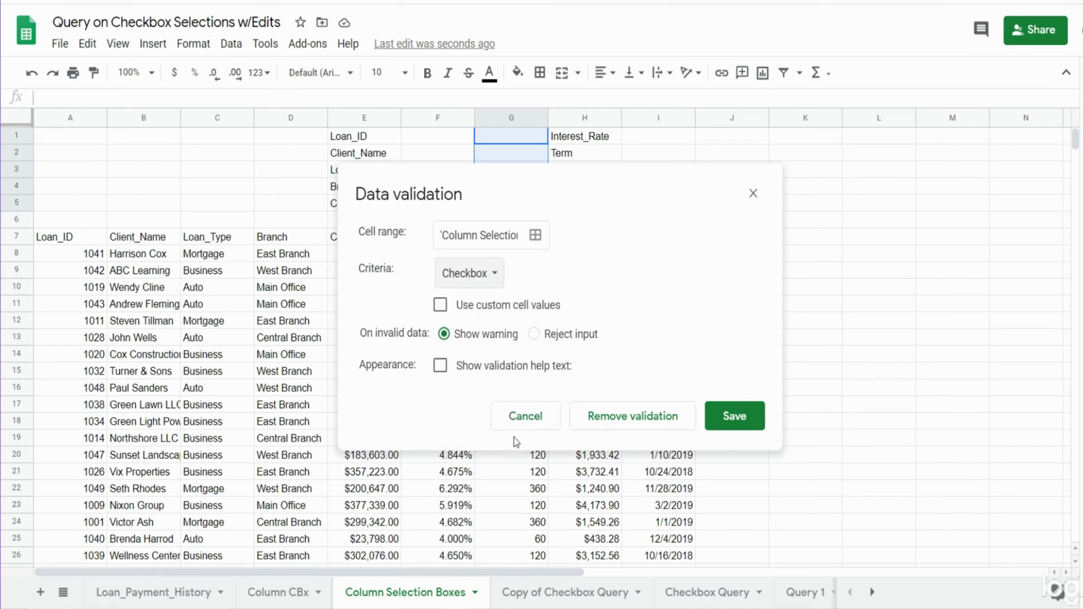
left_click(735, 415)
left_click(727, 319)
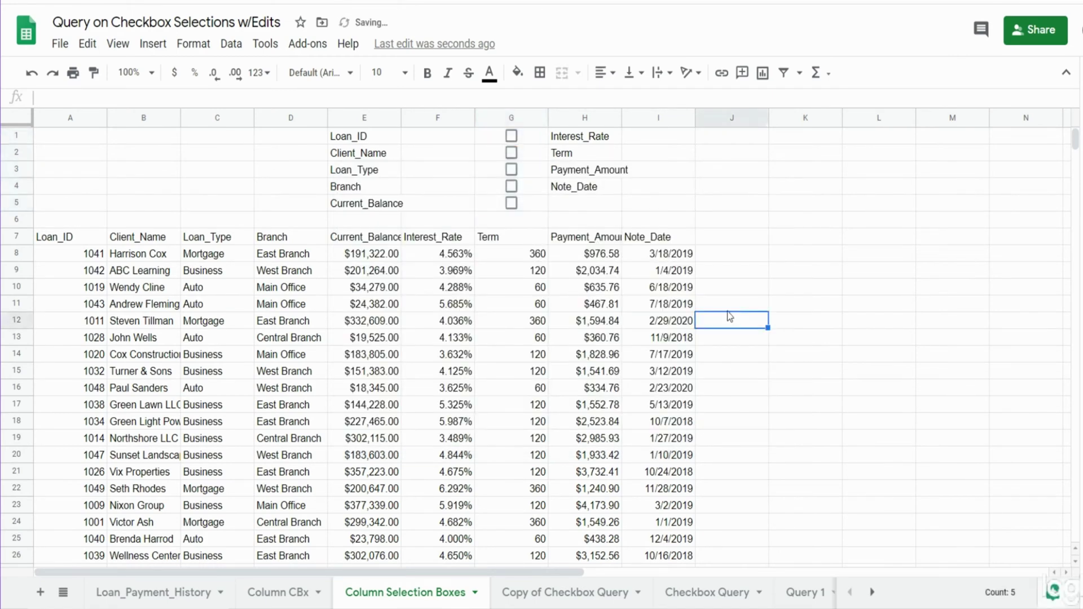
left_click_drag(523, 134, 525, 186)
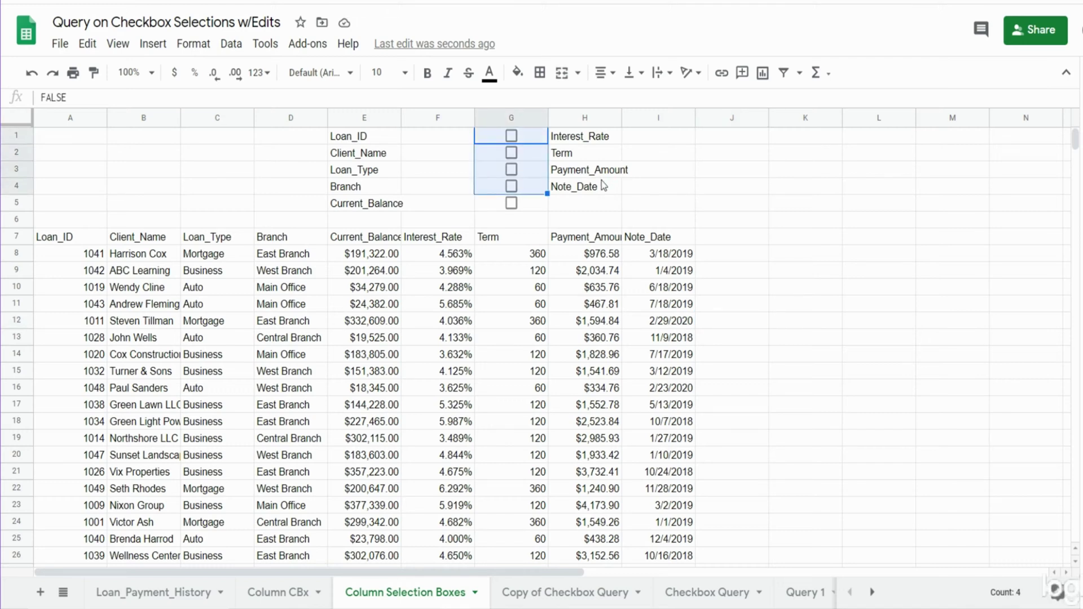
Step: Copy the checkboxes from G1:G4 and paste them into J1:J4
key("ctrl+c")
key("Right")
key("Right")
key("Right")
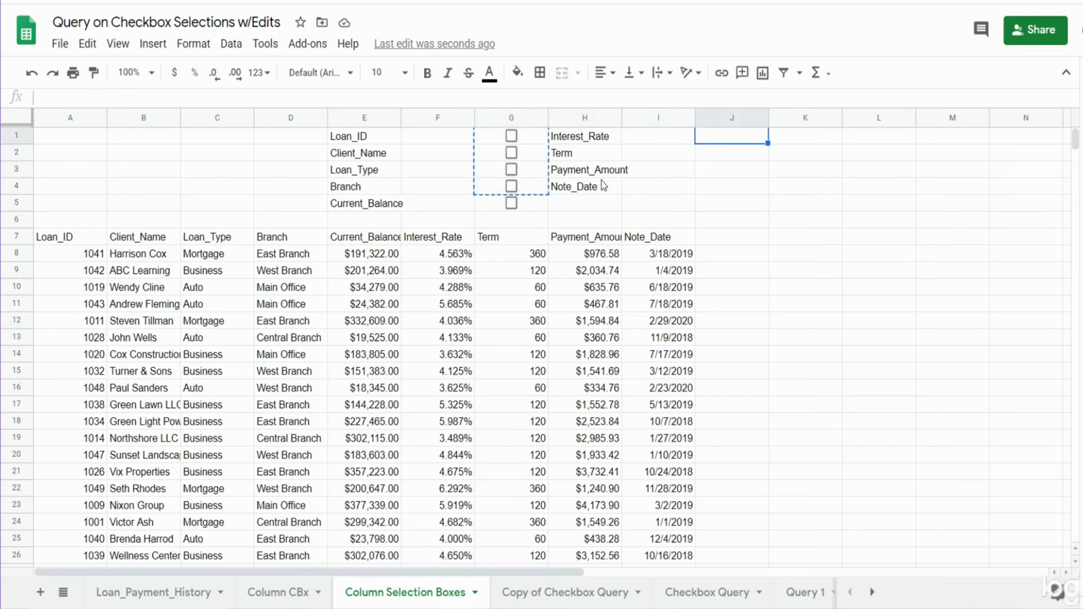
key("ctrl+v")
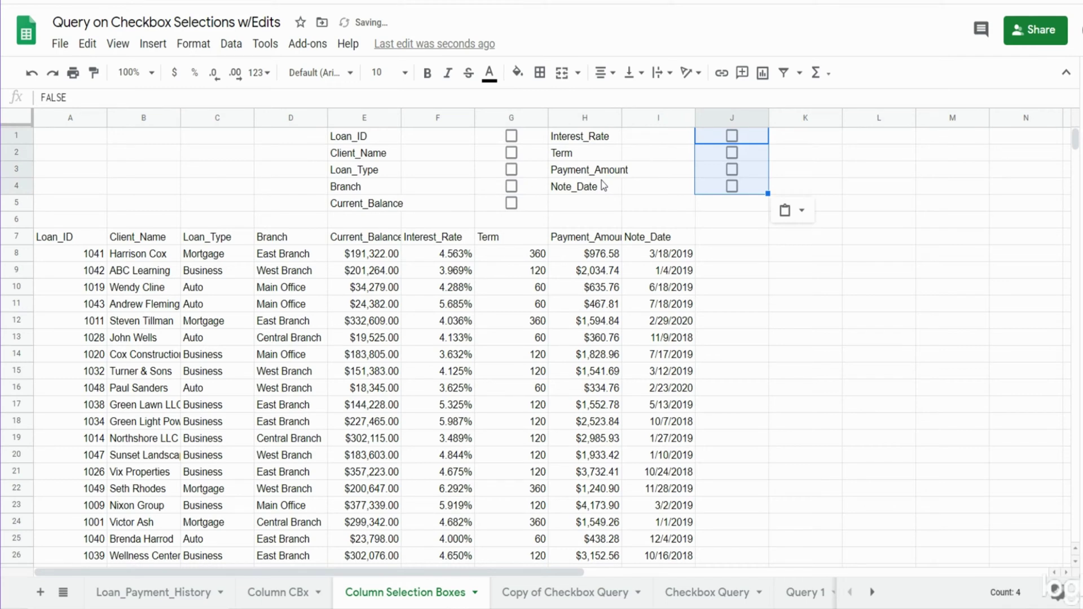
left_click(635, 181)
left_click(438, 136)
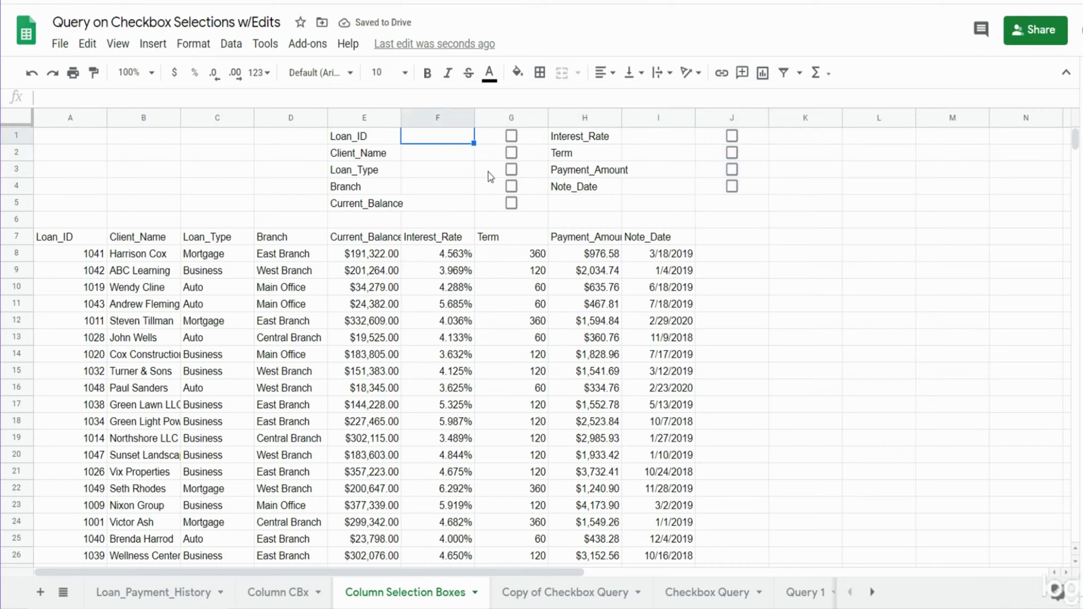
left_click(520, 134)
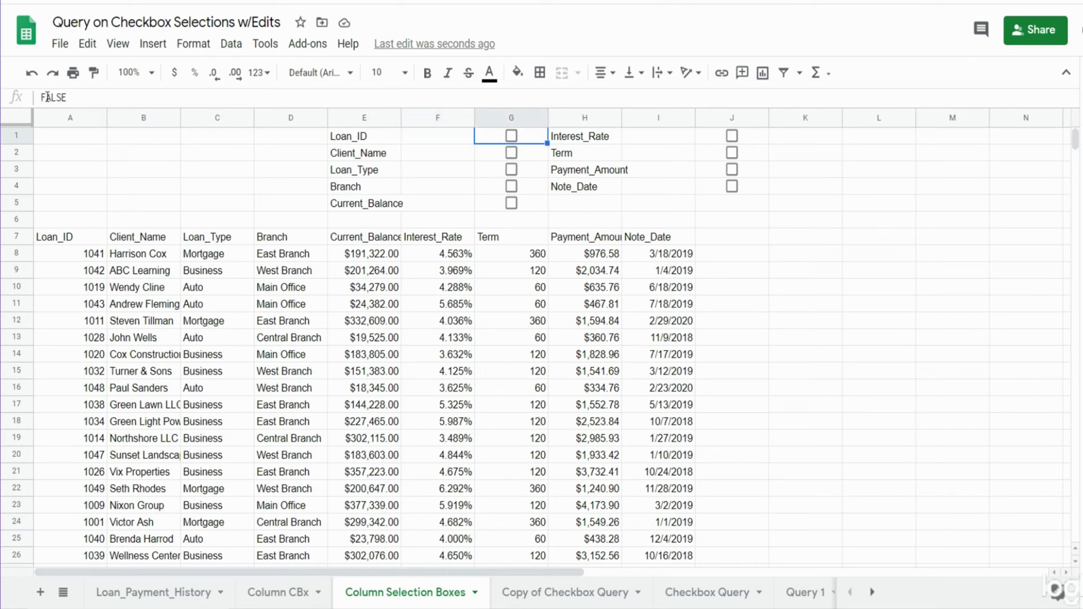
Step: Enter =IF(G1=true,"A,","") in F1 for the Loan_ID checkbox
left_click(511, 136)
left_click(448, 135)
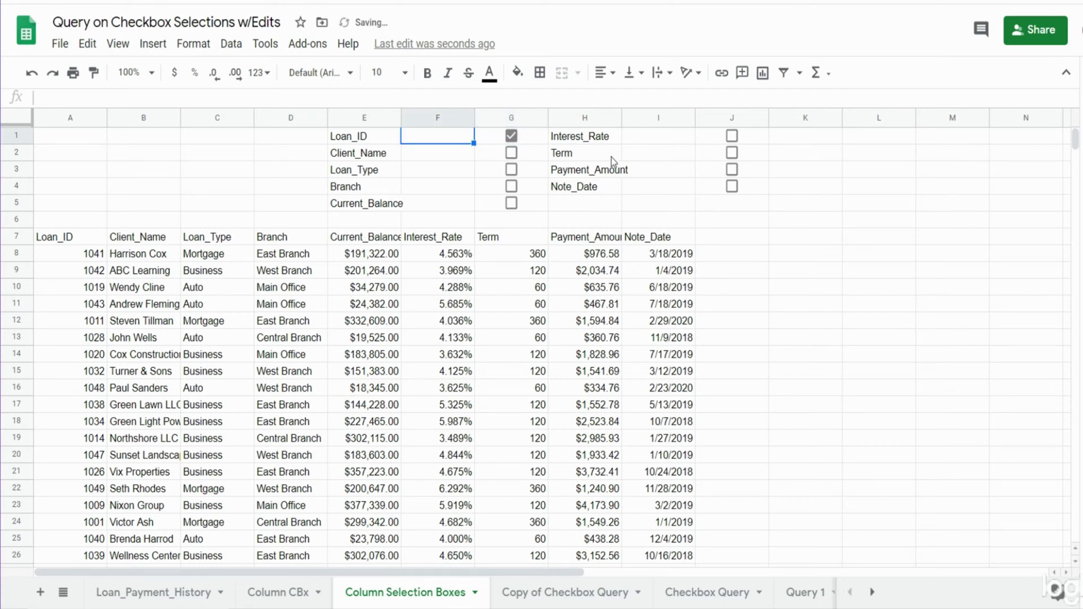
type("=IF(")
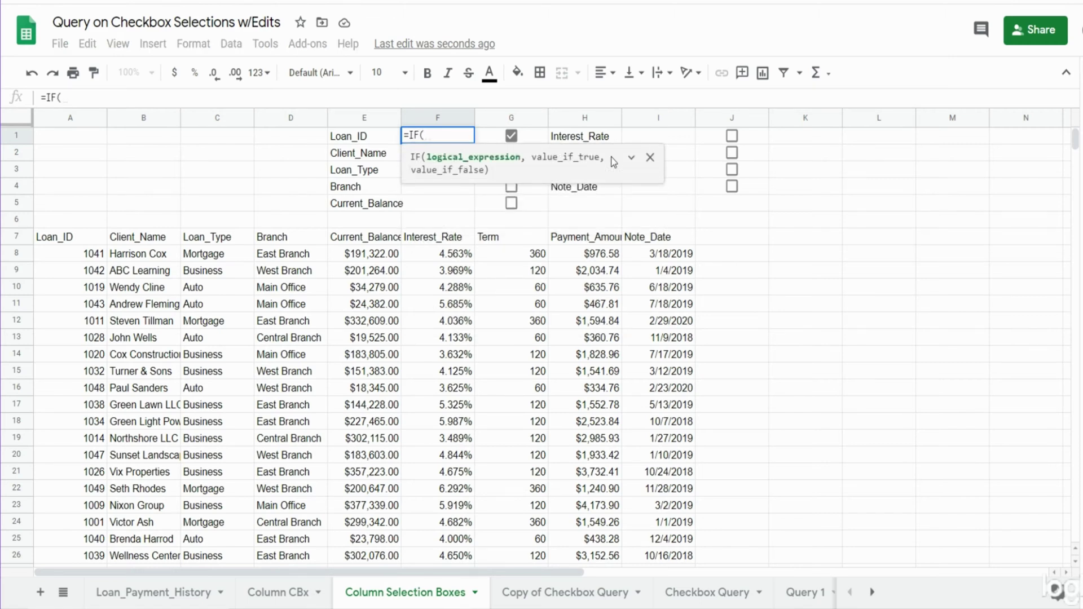
left_click(533, 139)
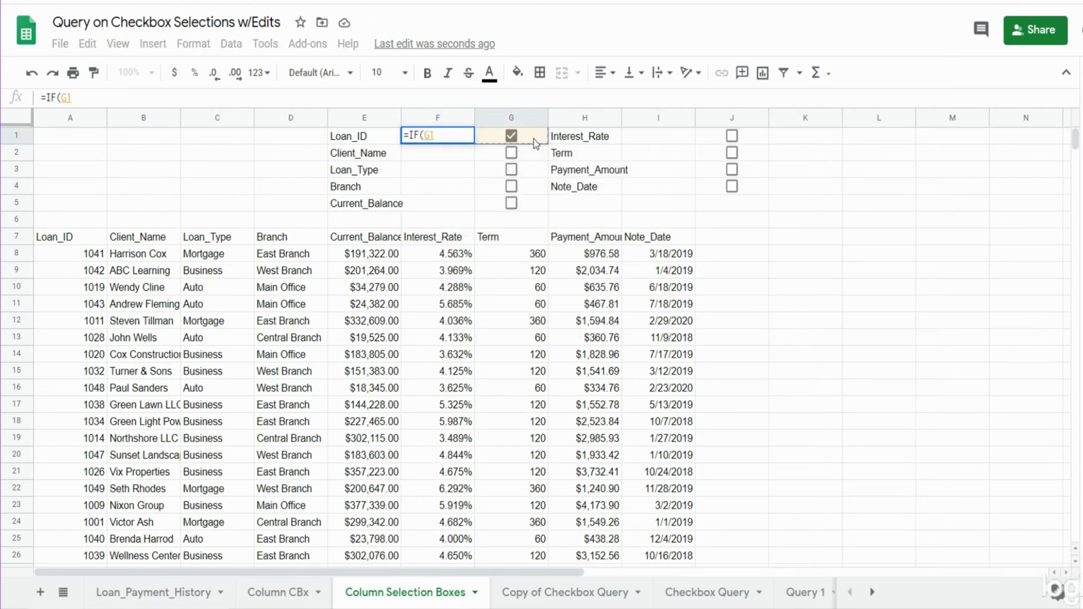
type("=")
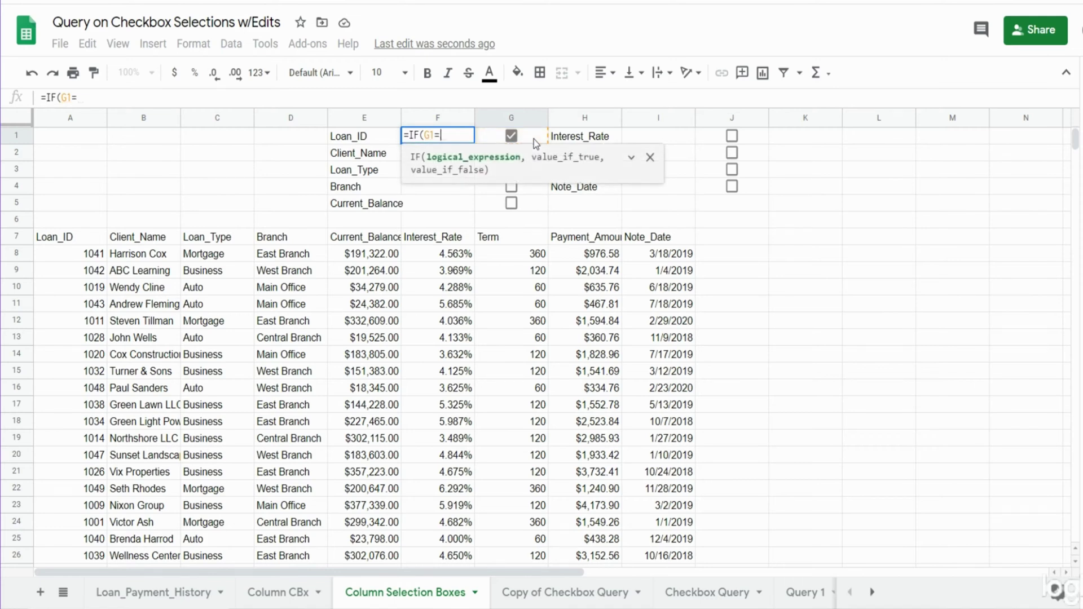
type("true,")
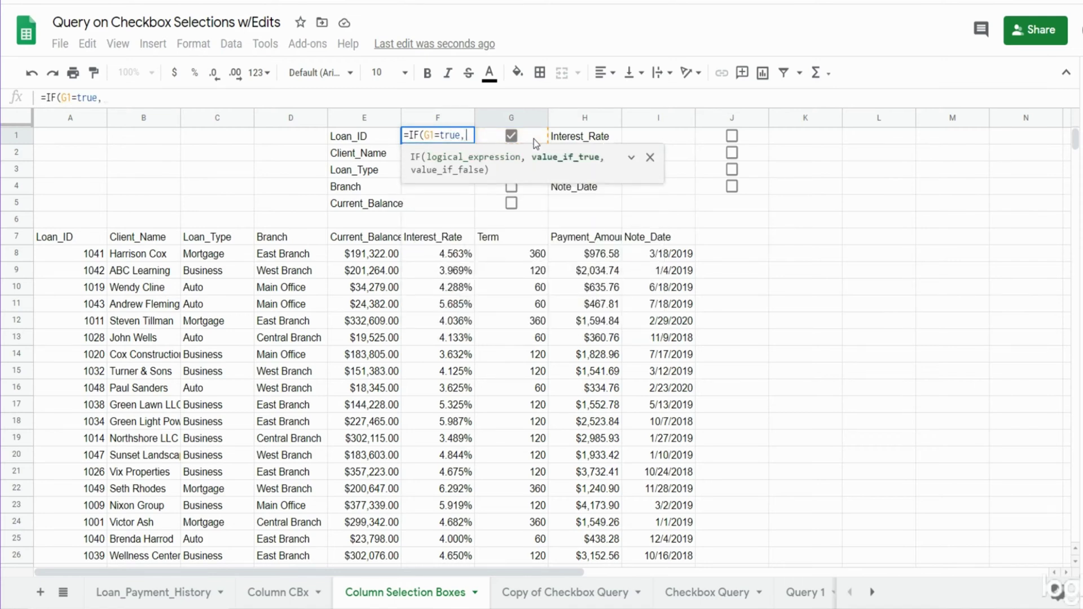
type("\"")
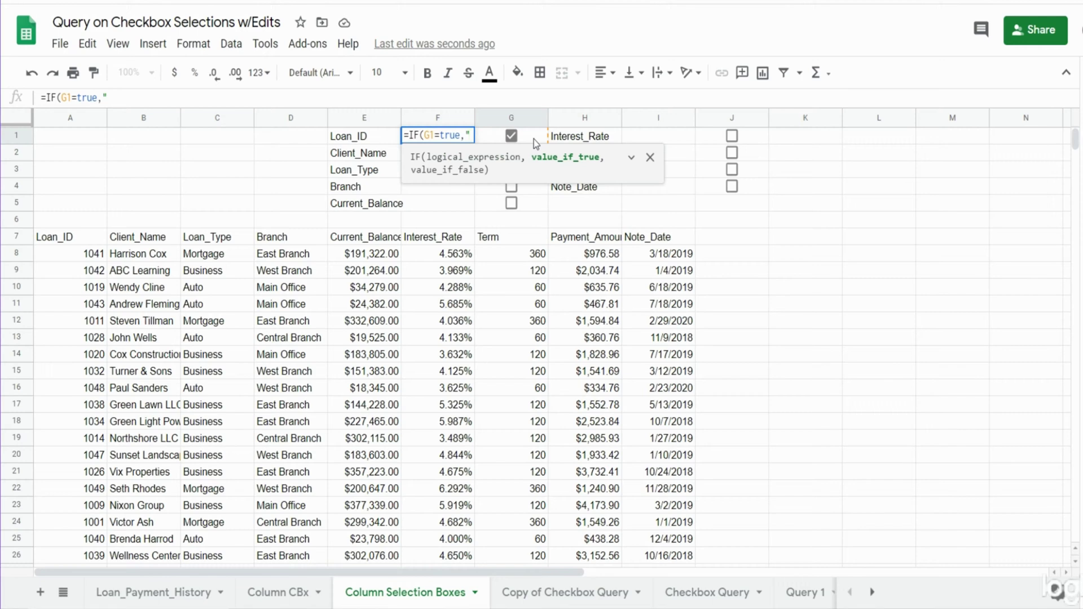
type("A1")
key("BackSpace")
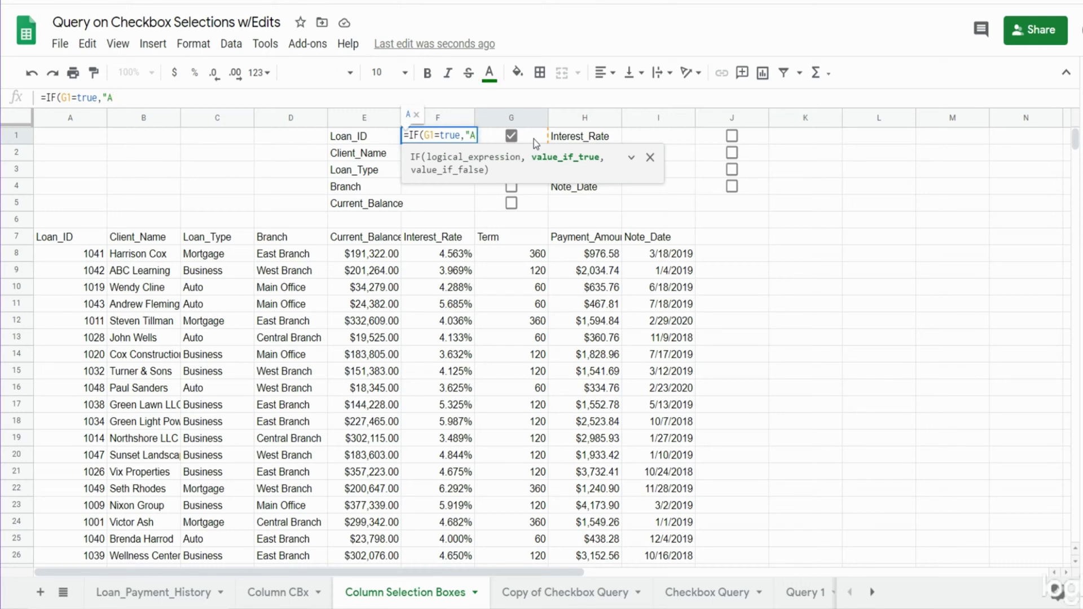
type(",")
type("\",\",")
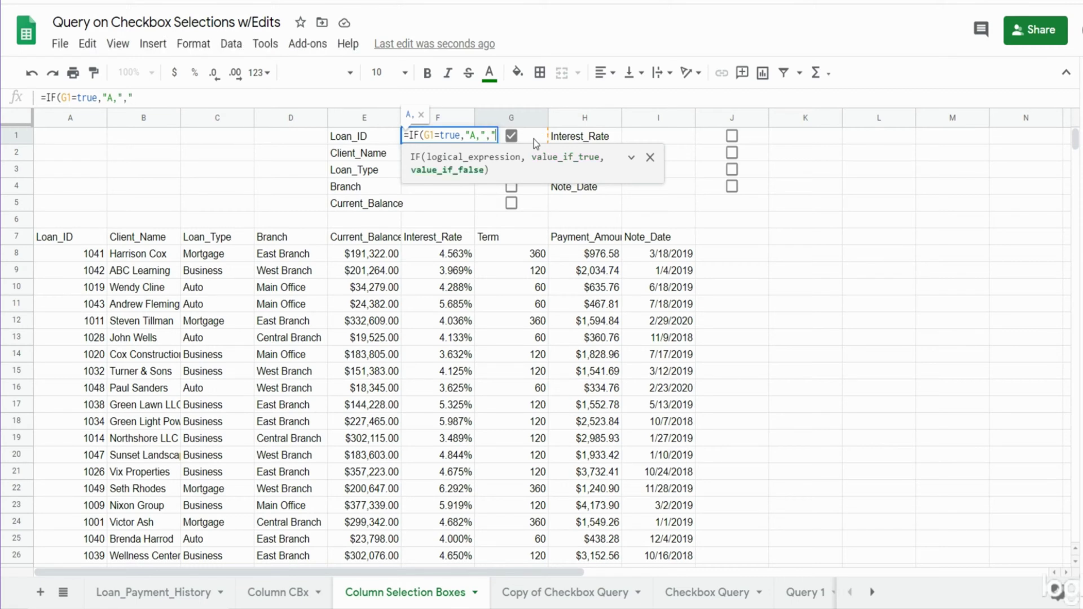
type("\"\"\")")
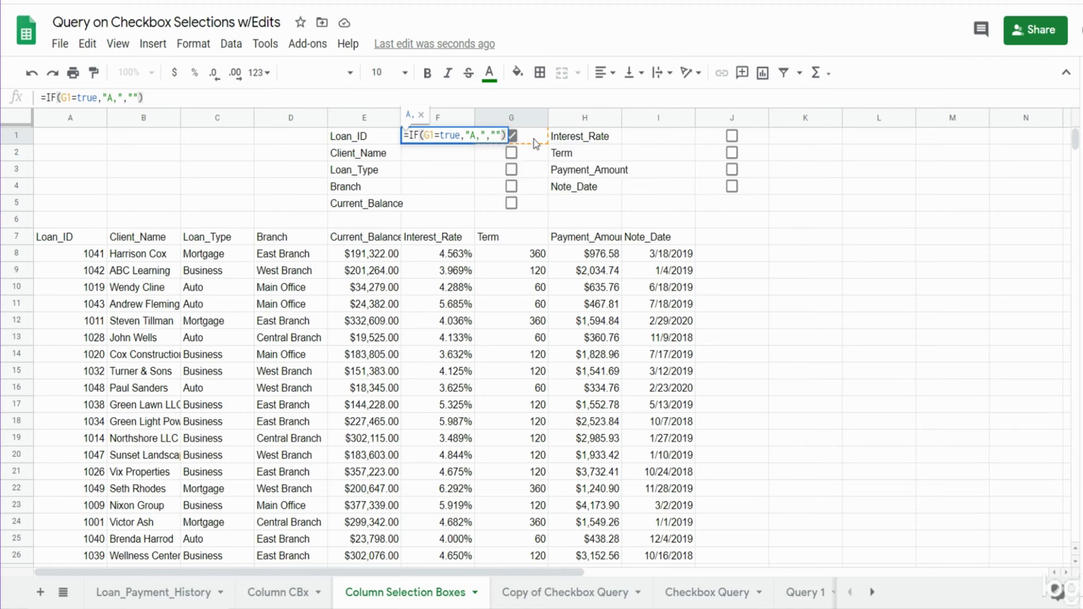
key("Return")
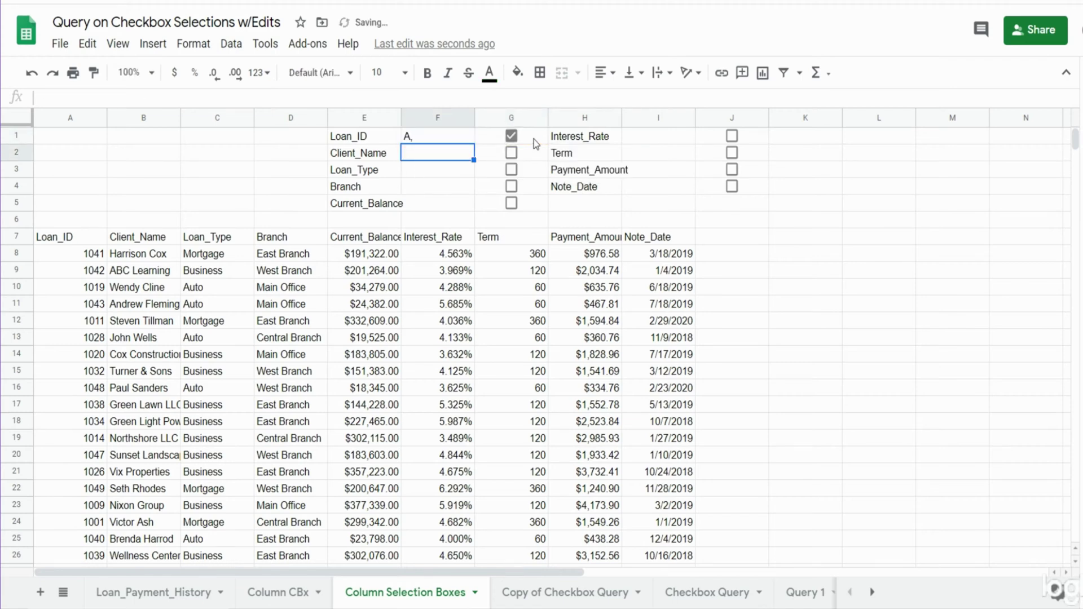
Step: Test the Loan_ID toggle, then tick all nine field checkboxes in G1:G5 and J1:J4
left_click(438, 141)
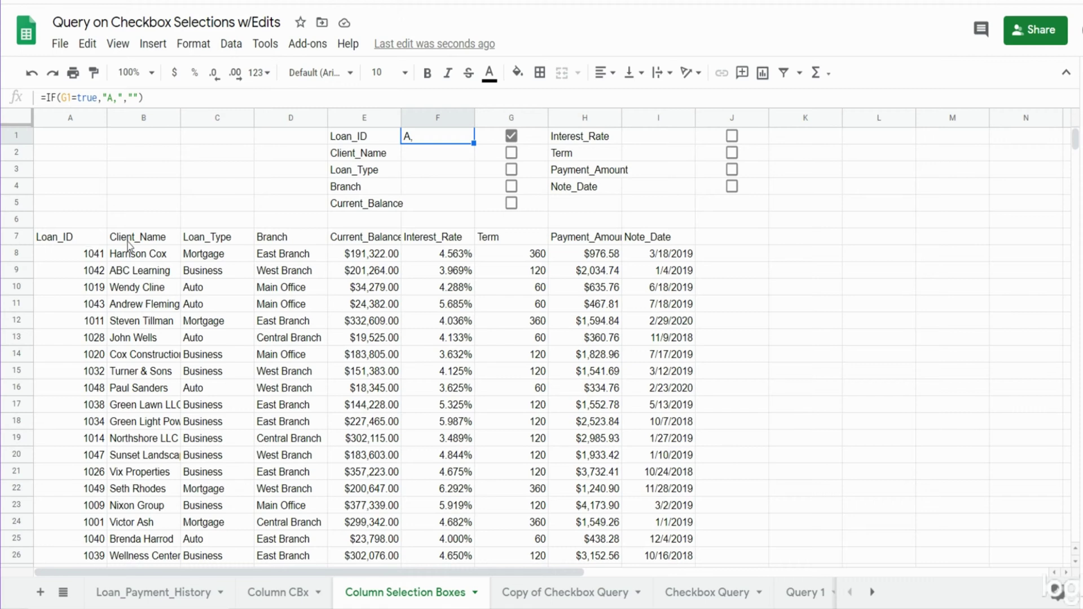
left_click(511, 153)
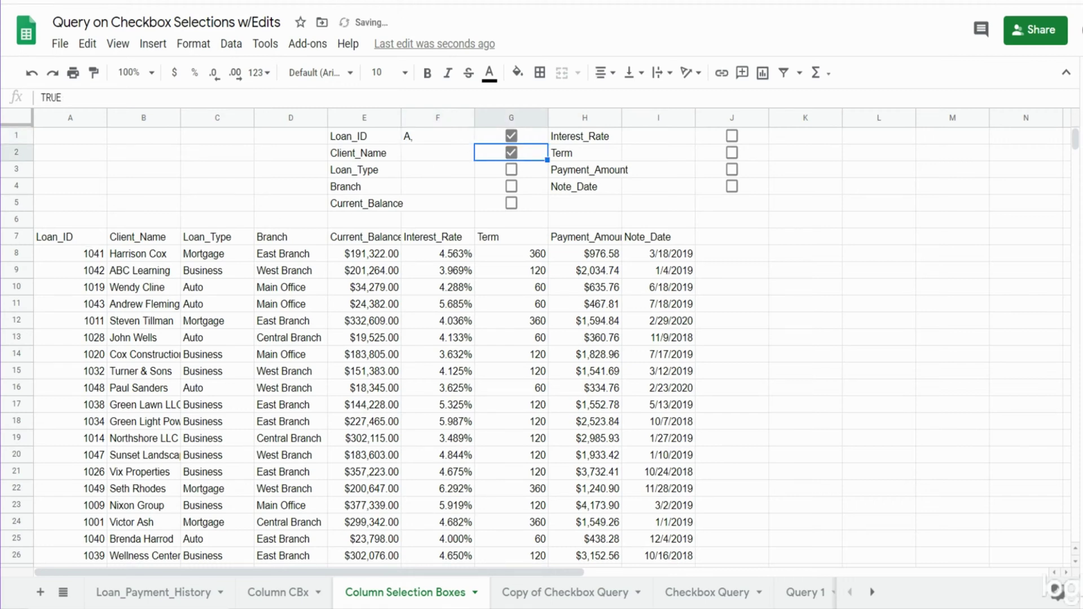
left_click(512, 139)
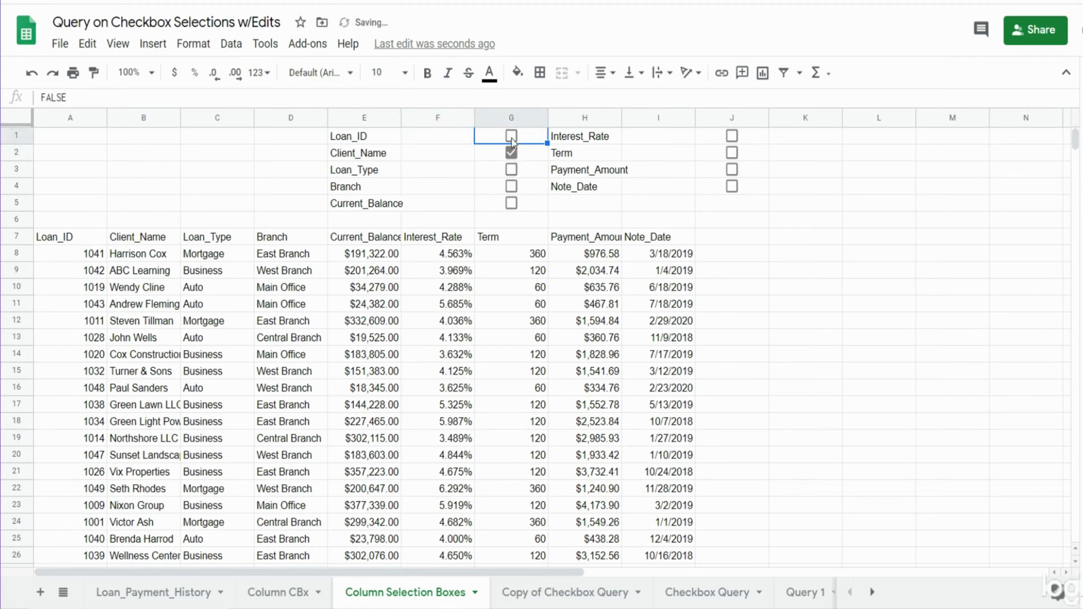
left_click(511, 136)
left_click(511, 169)
left_click(511, 186)
left_click(510, 203)
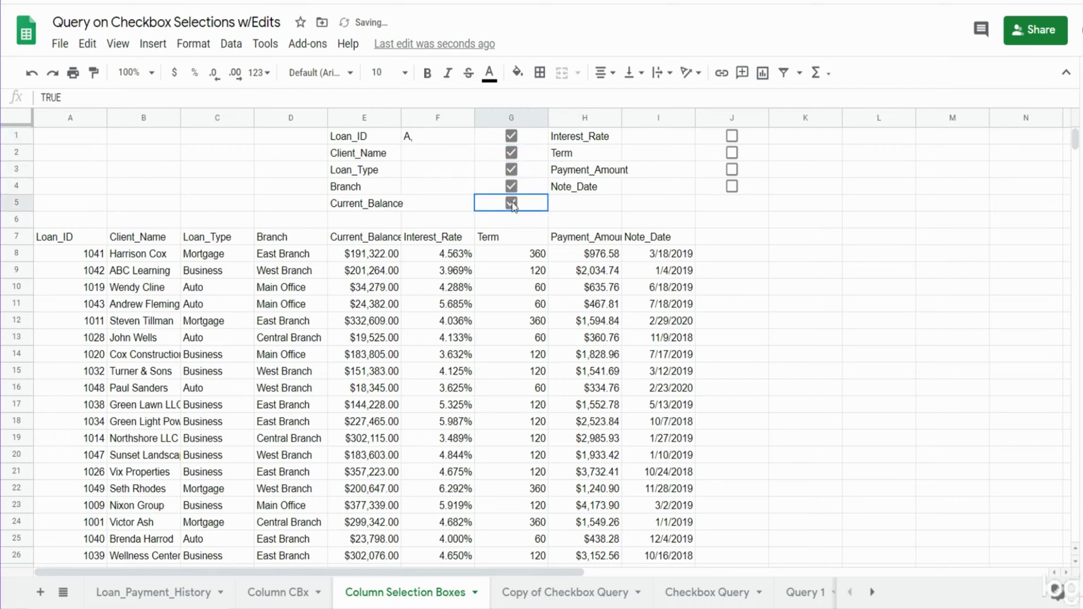
left_click(731, 136)
left_click(732, 153)
left_click(731, 169)
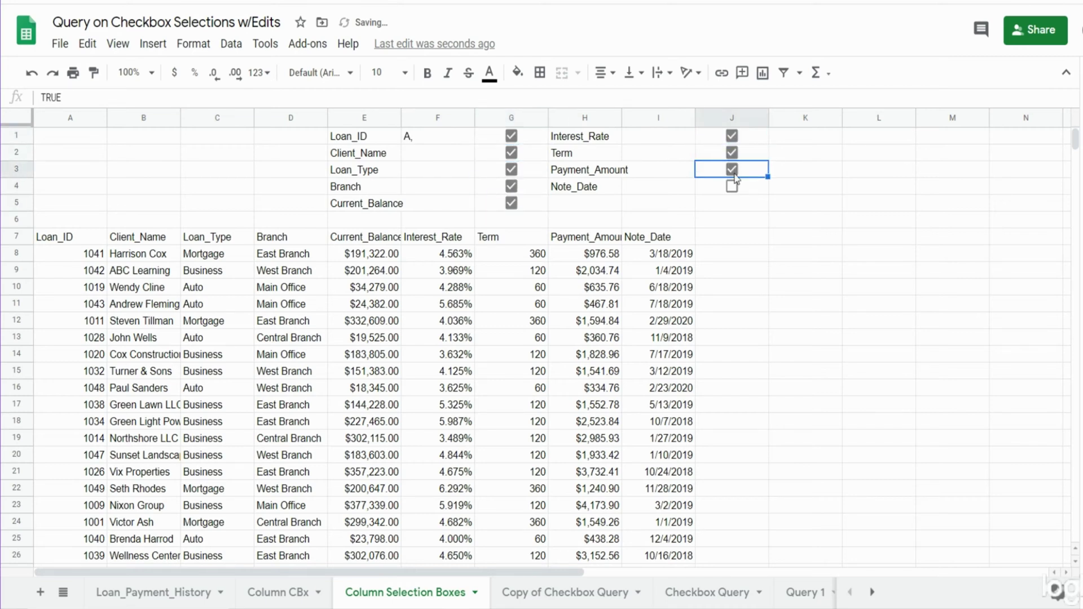
left_click(731, 186)
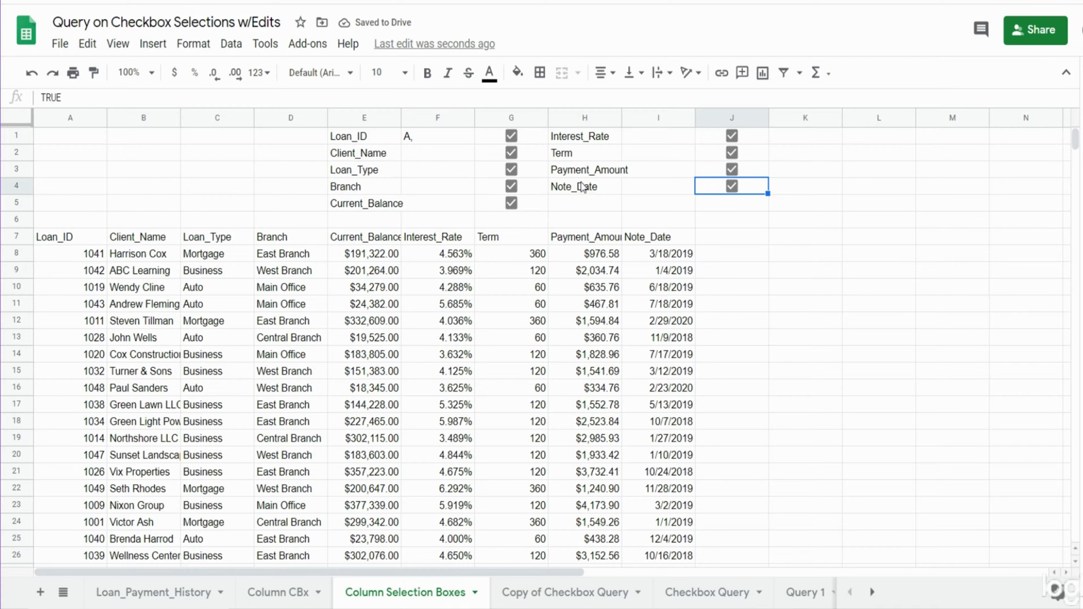
left_click(437, 155)
Step: Fill F1's IF formula down to F5, changing output letters to B, C, D and E
left_click(445, 137)
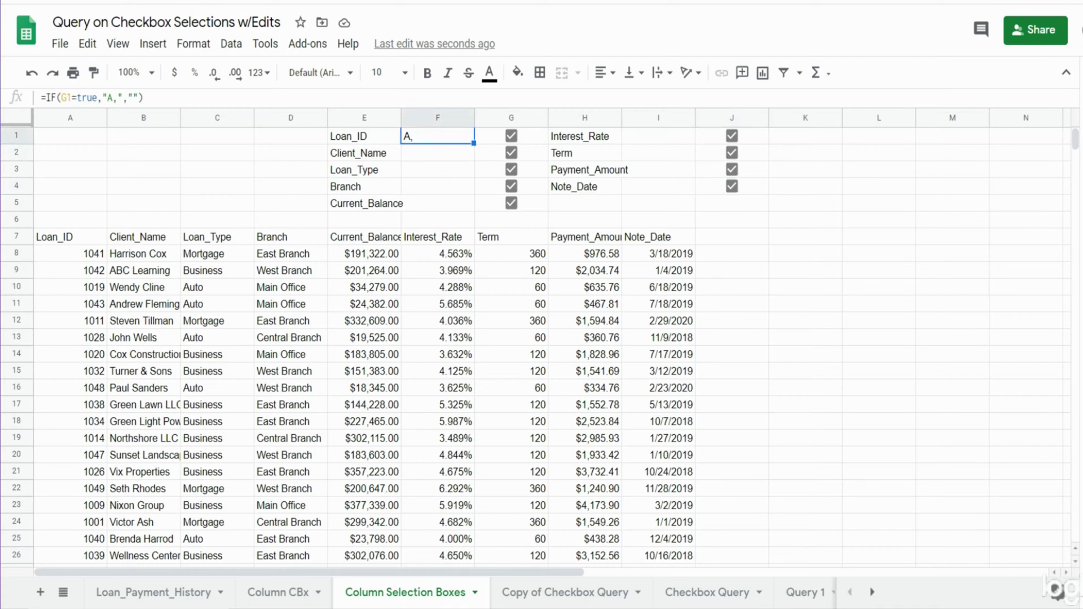
left_click_drag(473, 144, 473, 207)
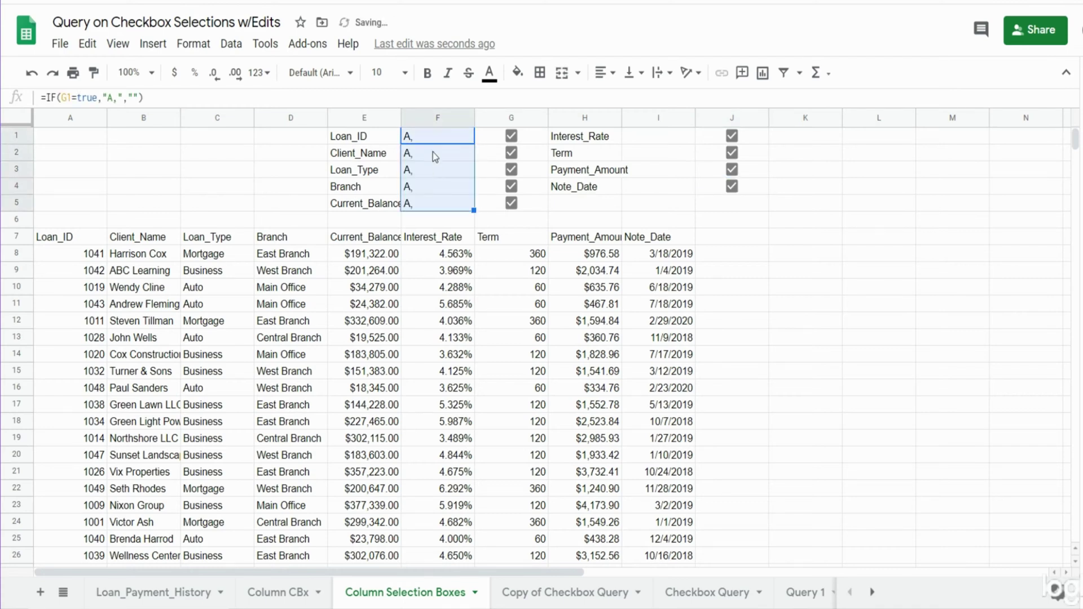
left_click(432, 153)
double_click(432, 153)
left_click(476, 152)
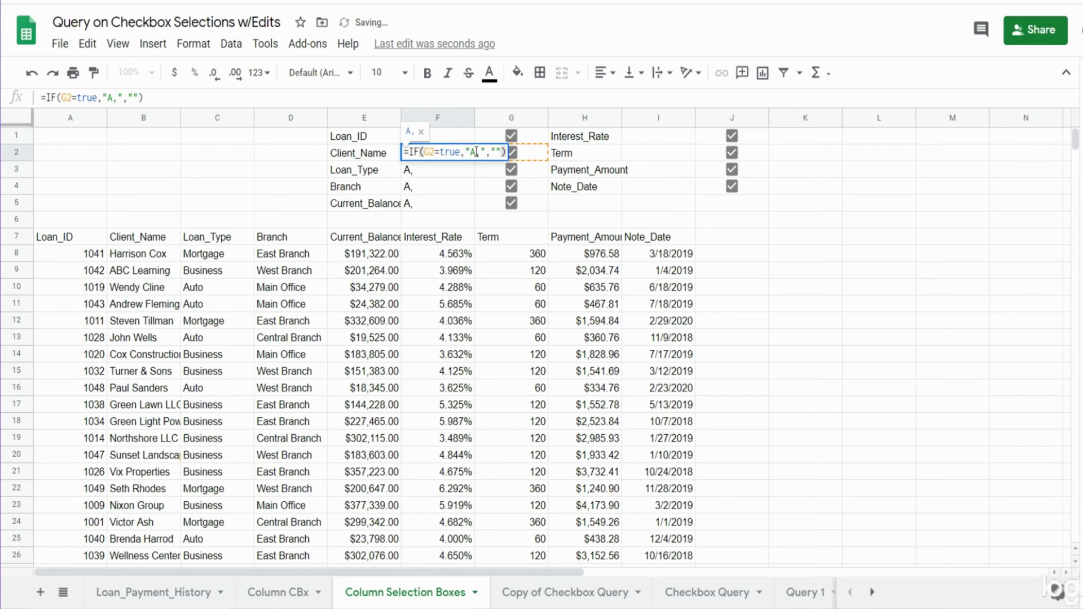
key("BackSpace")
type("B")
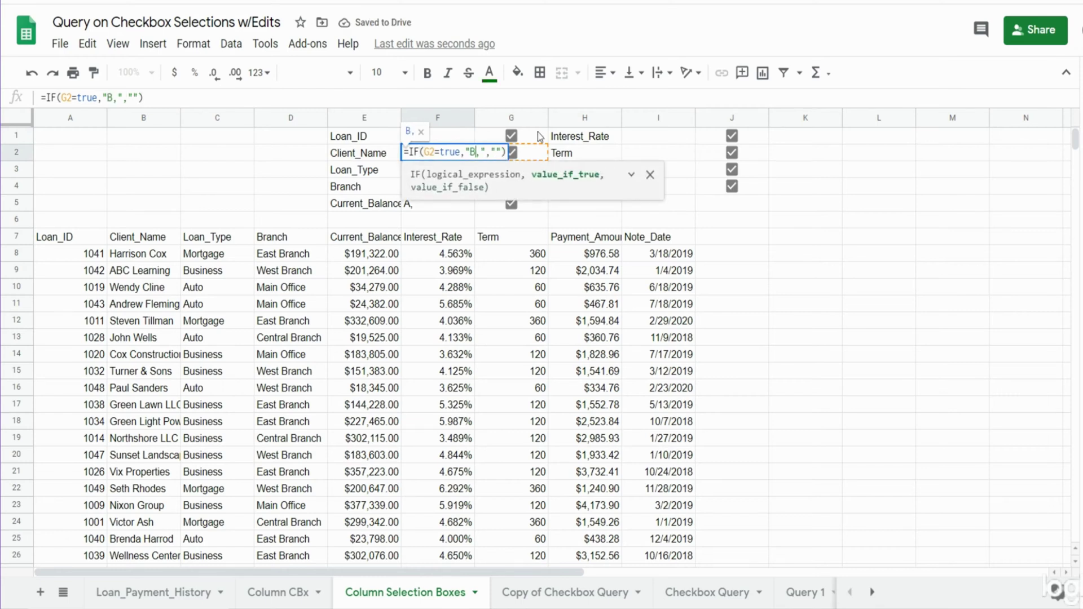
key("Return")
key("Return")
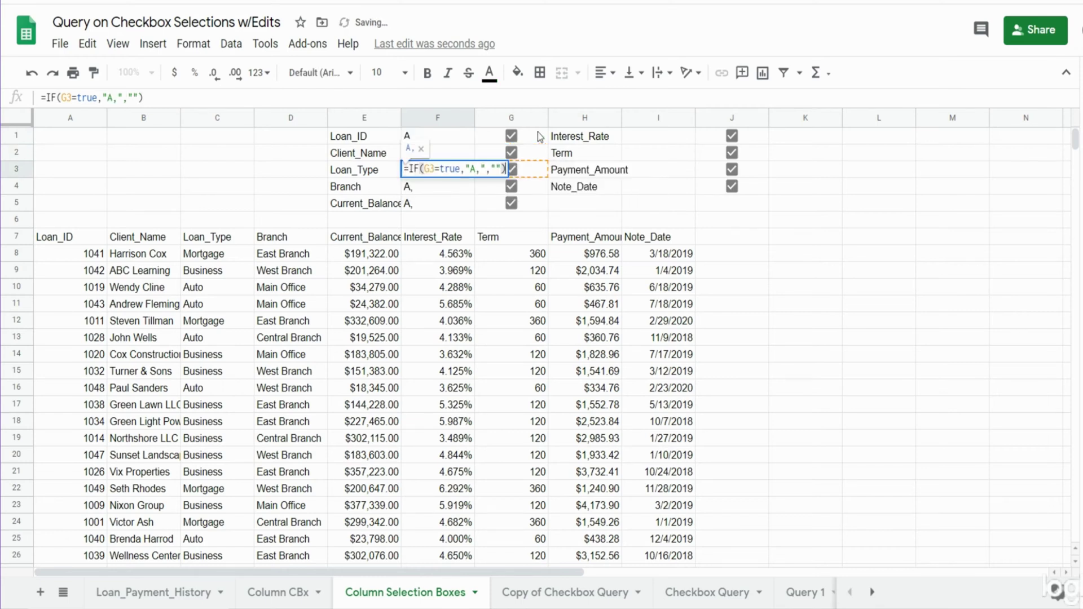
key("Left")
key("Left")
key("Left")
key("Left")
key("Left")
key("Left")
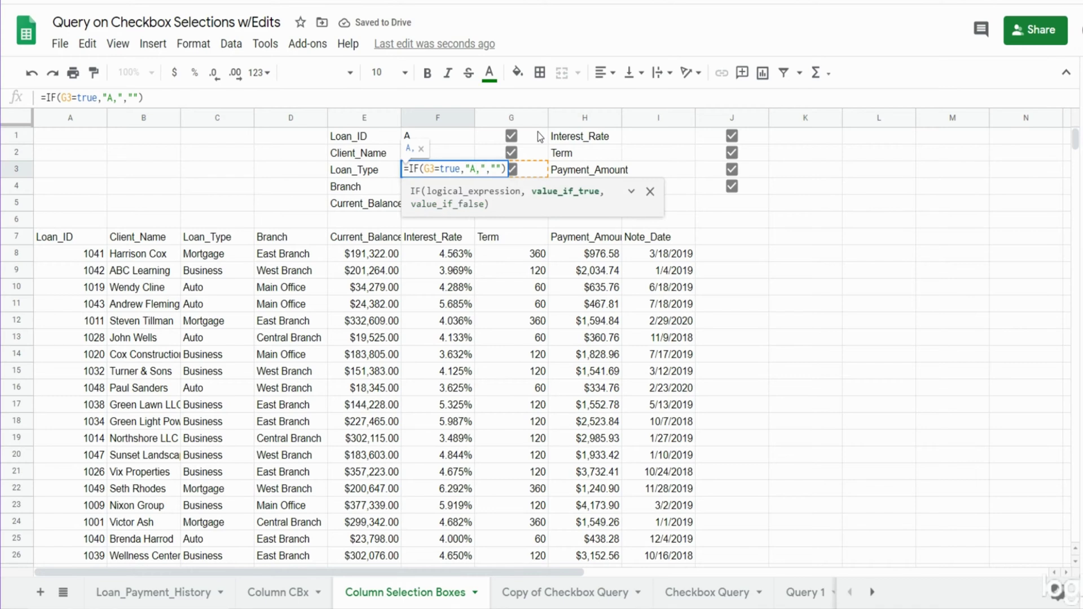
key("BackSpace")
type("C")
key("Return")
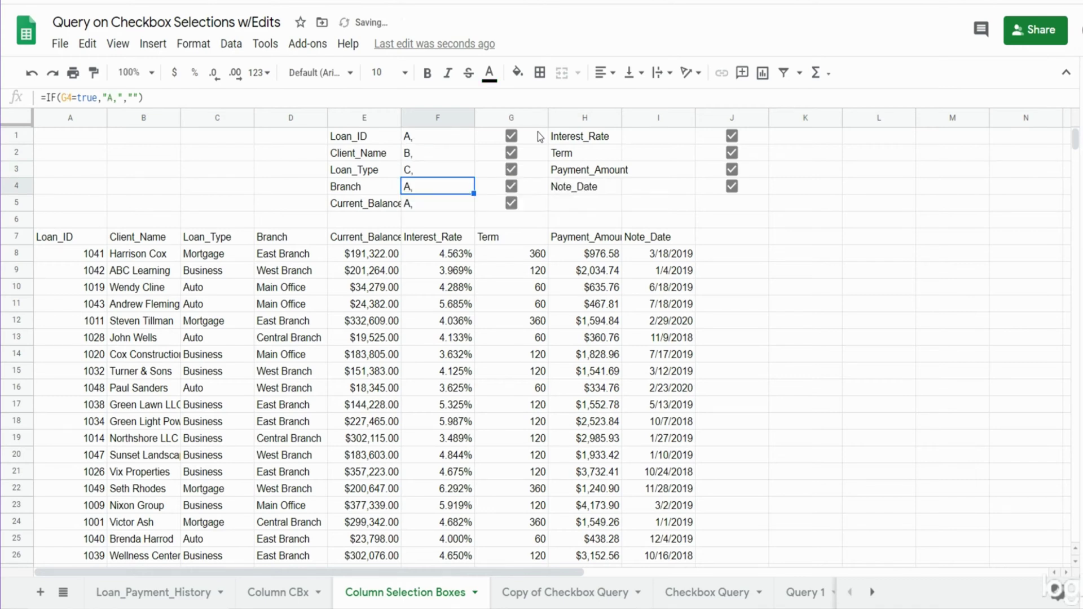
key("Return")
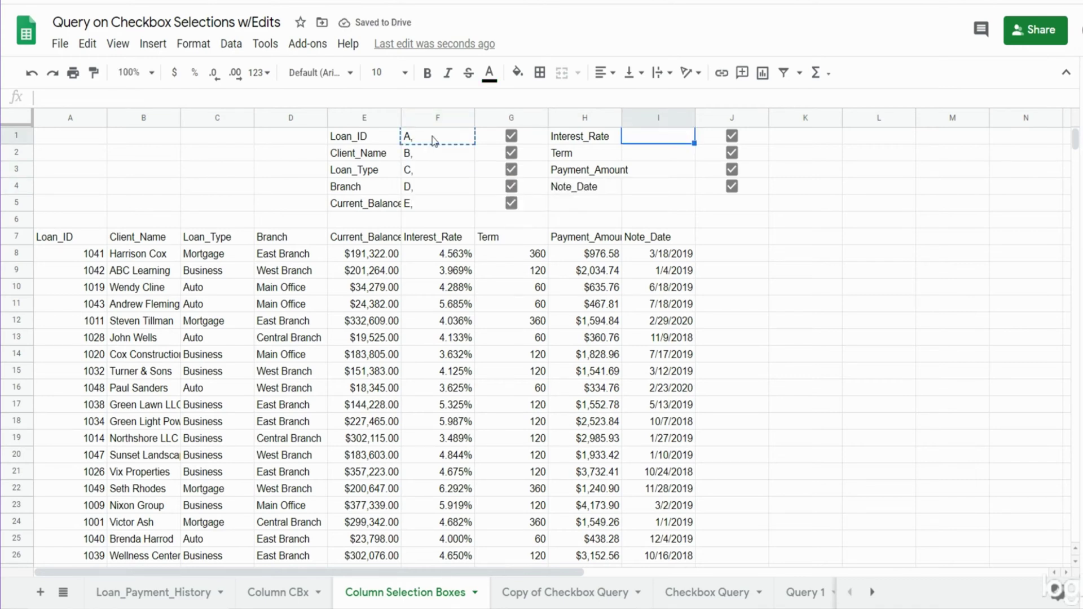
Step: Copy the IF formula into I1:I4 with output letters F through I
key("ctrl+v")
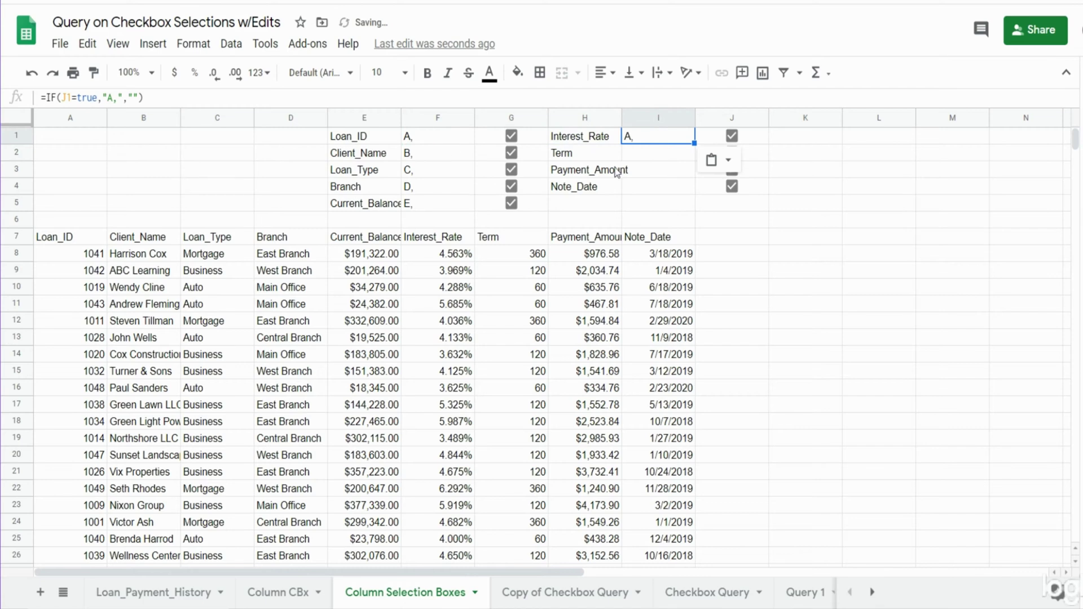
left_click_drag(694, 143, 697, 194)
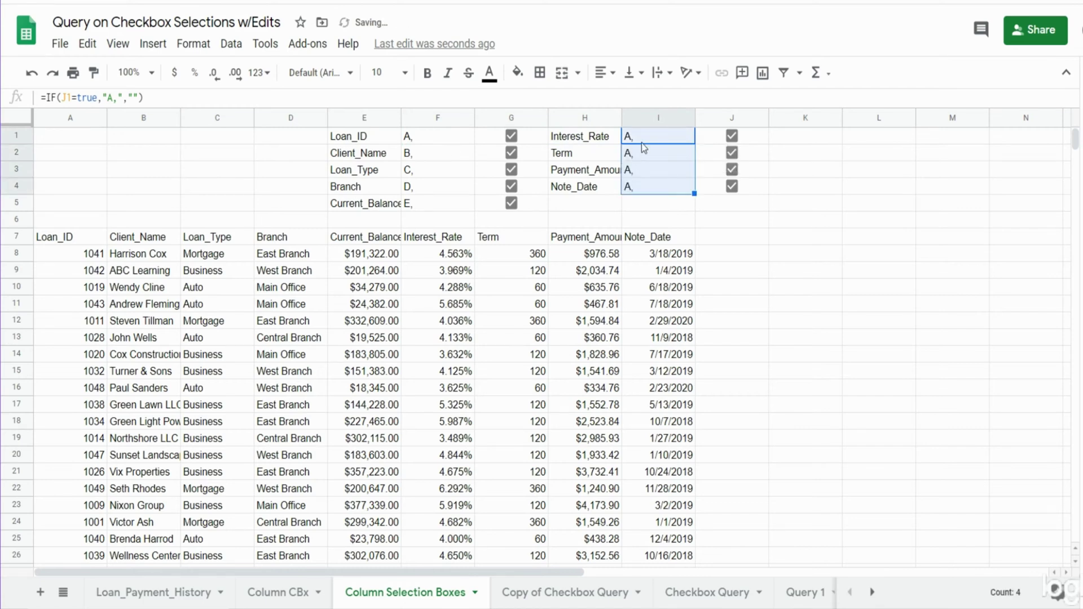
double_click(640, 141)
key("Left")
key("Left")
key("Left")
key("Left")
key("Left")
key("Left")
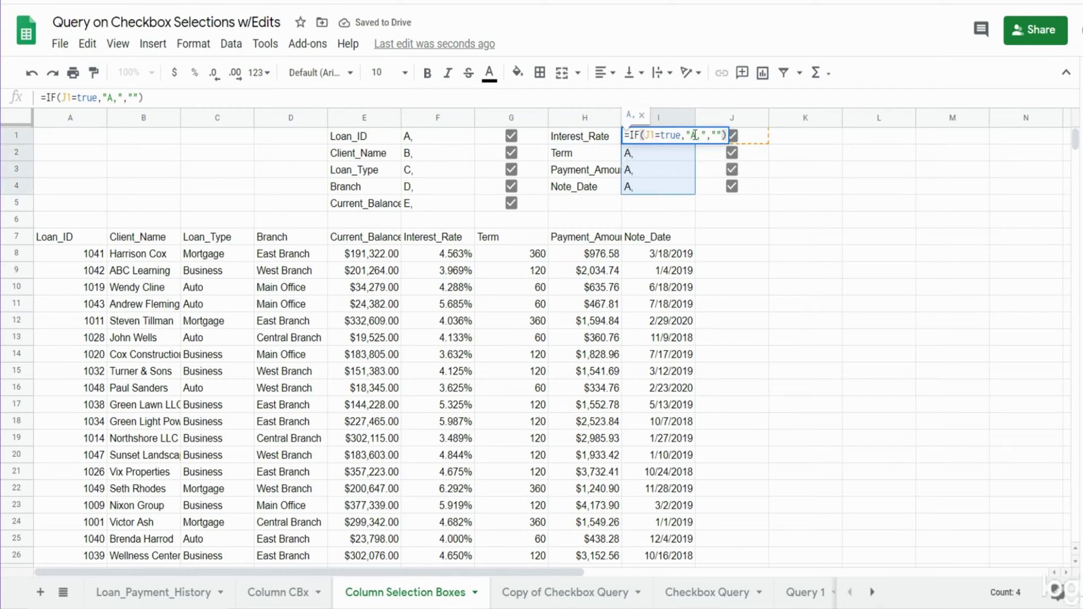
key("BackSpace")
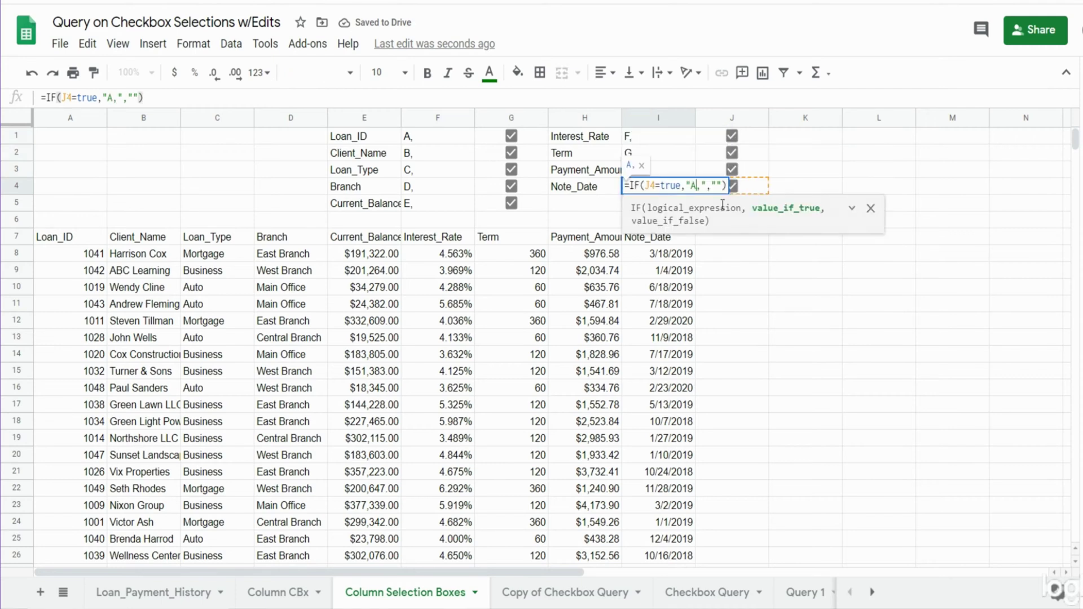
key("BackSpace")
type("I")
key("Return")
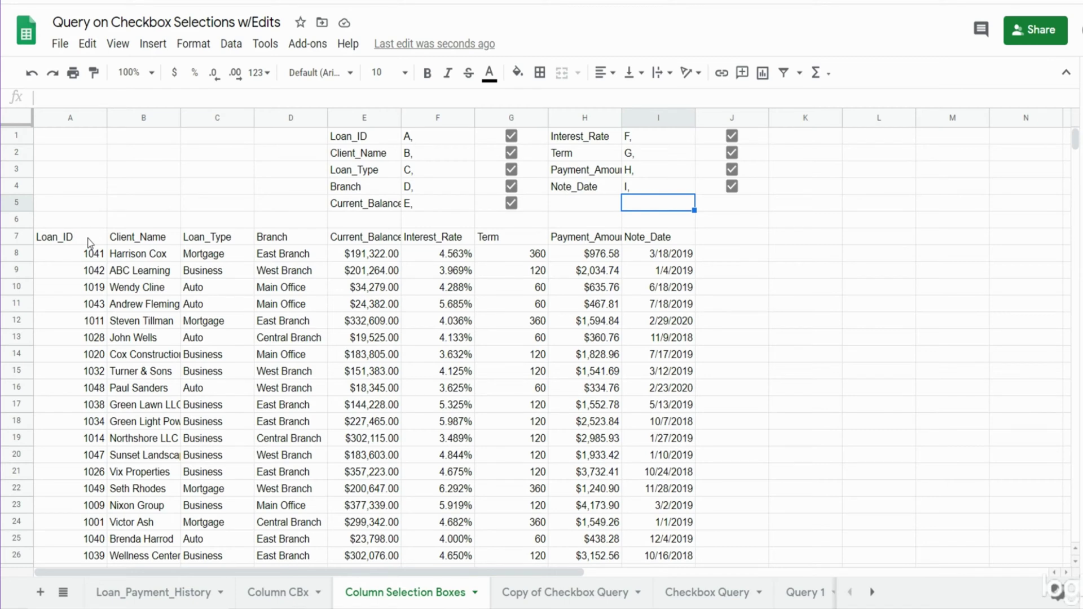
left_click(88, 239)
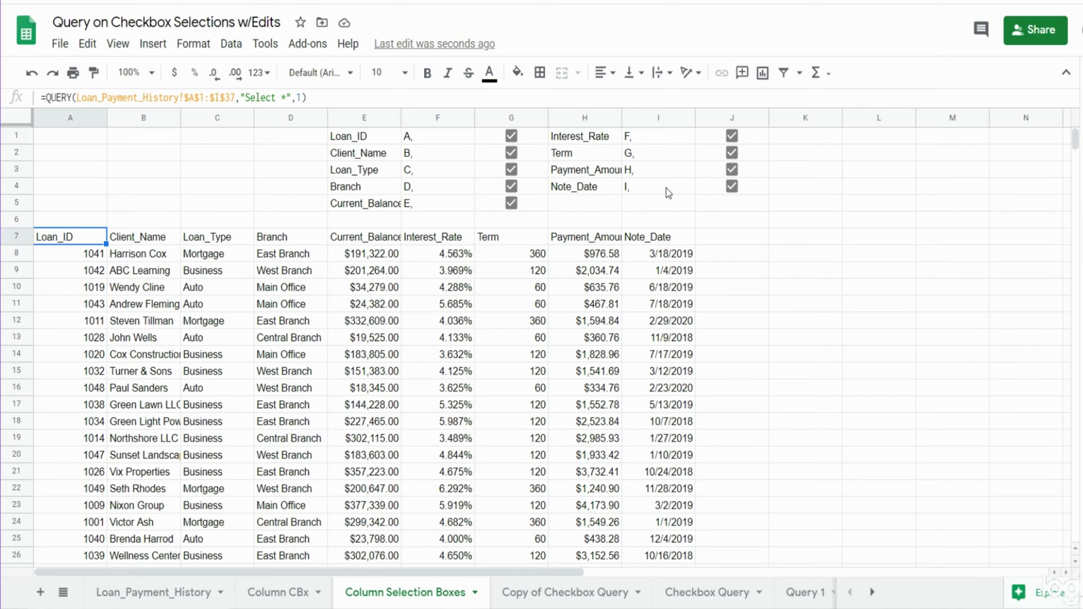
Step: In the A7 QUERY, replace the * after Select with a join to F1's column letter
key("Return")
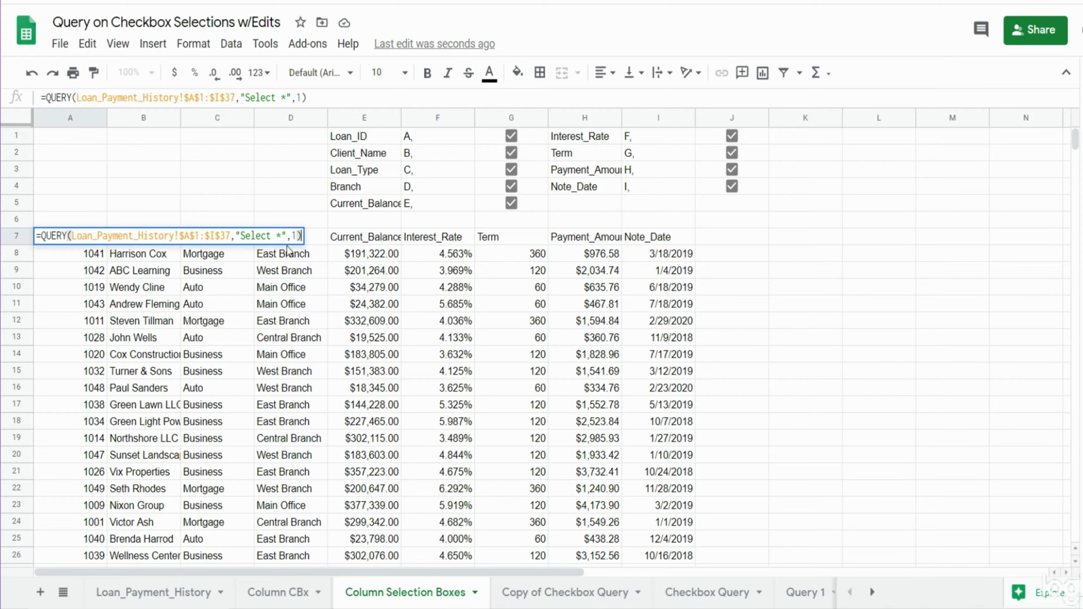
key("Left")
key("Left")
key("Left")
key("Left")
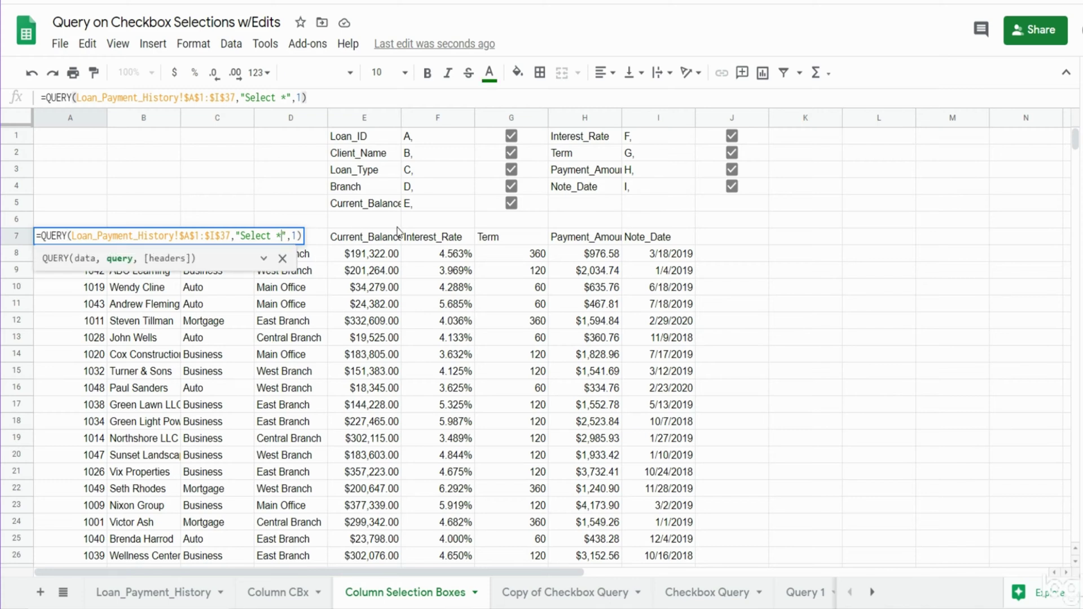
key("BackSpace")
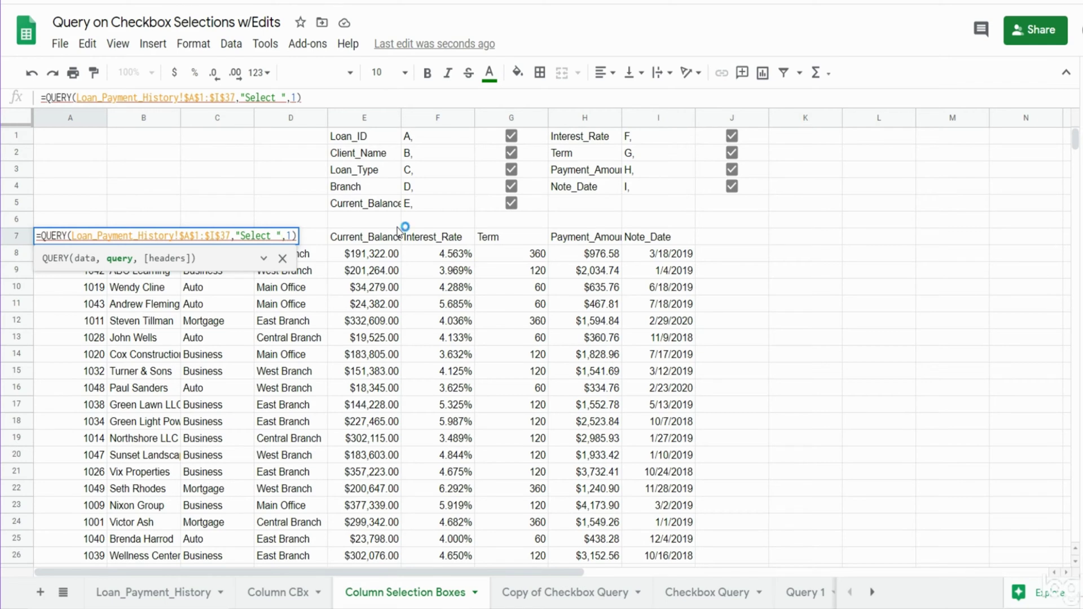
key("Right")
type("&")
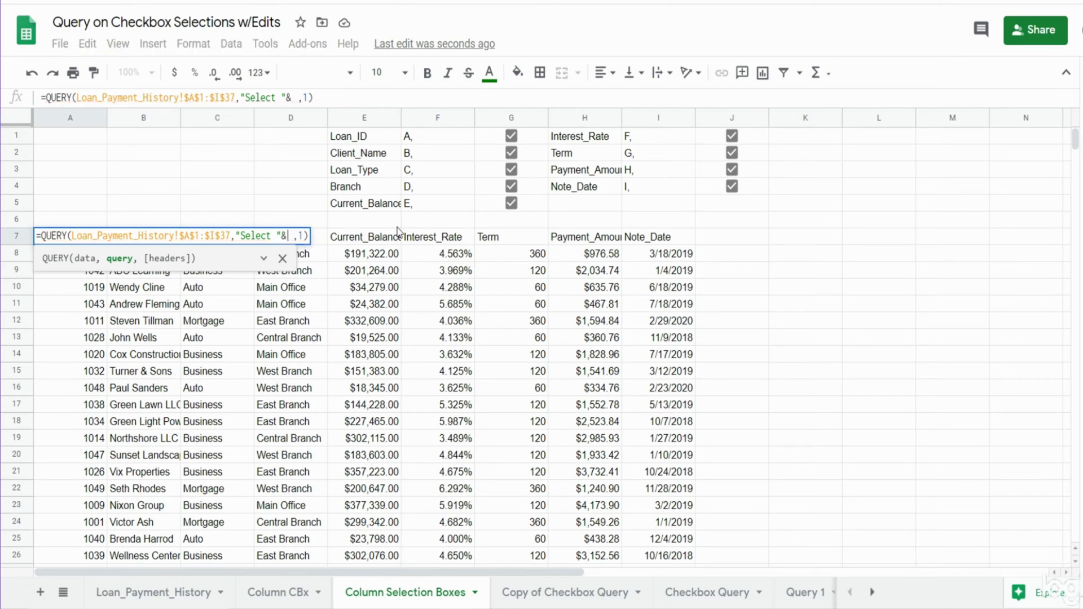
left_click(433, 137)
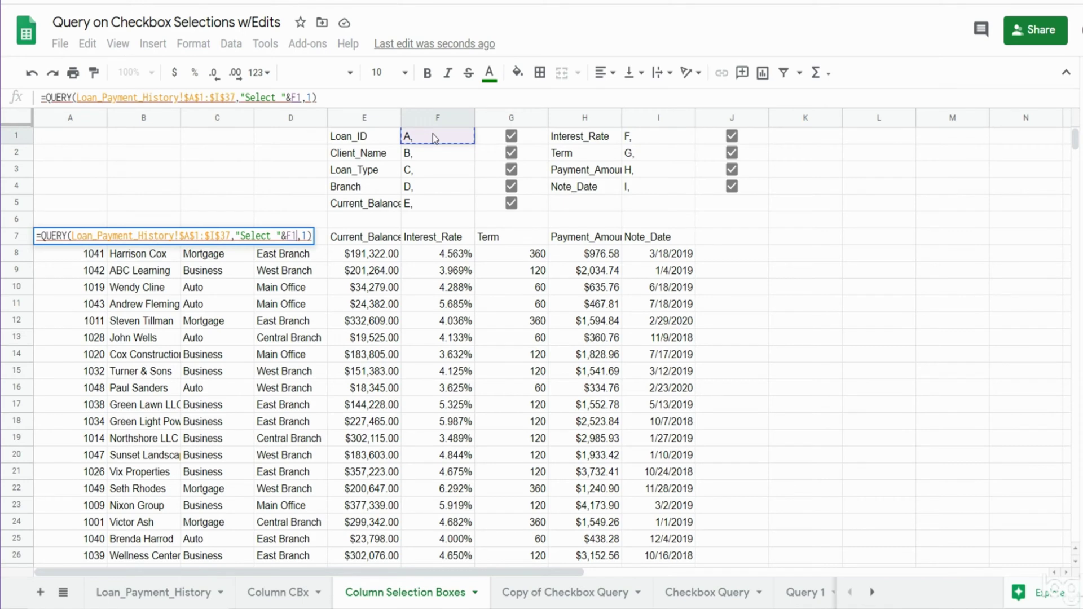
type("&")
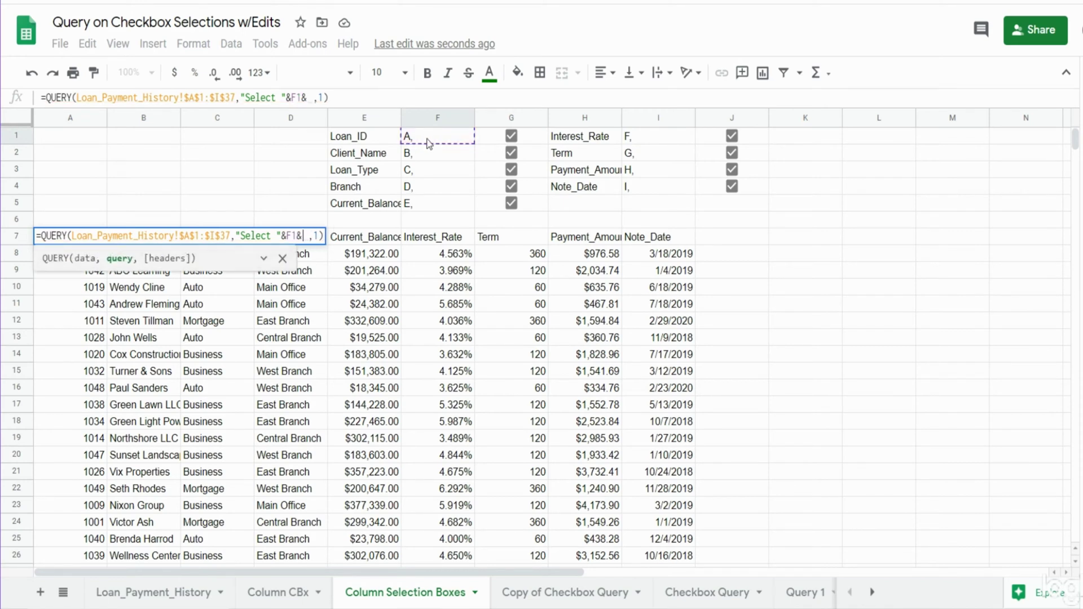
key("shift+Left")
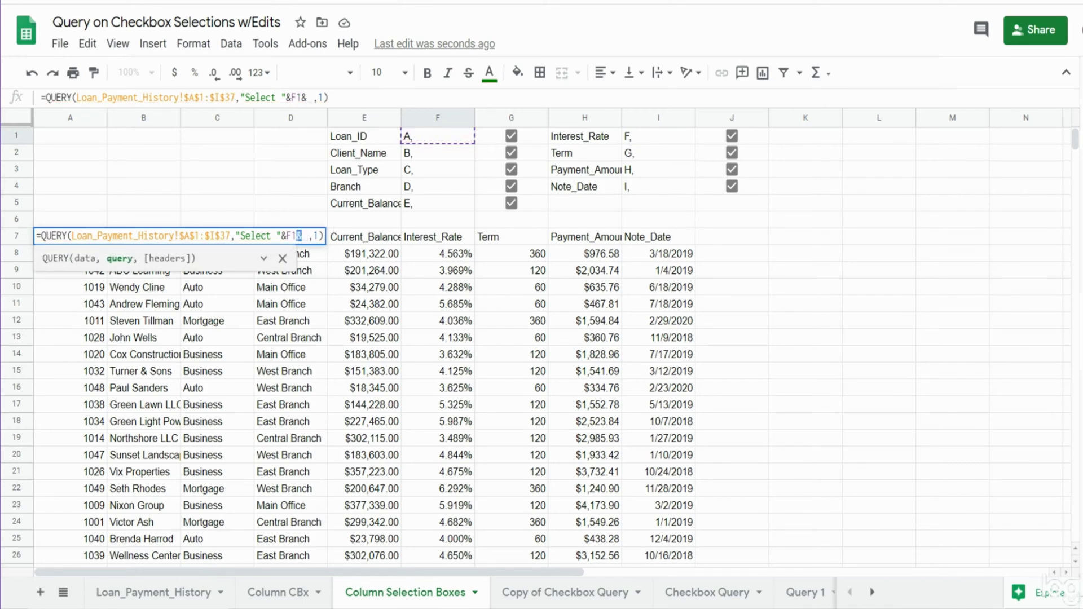
key("Delete")
key("ctrl+z")
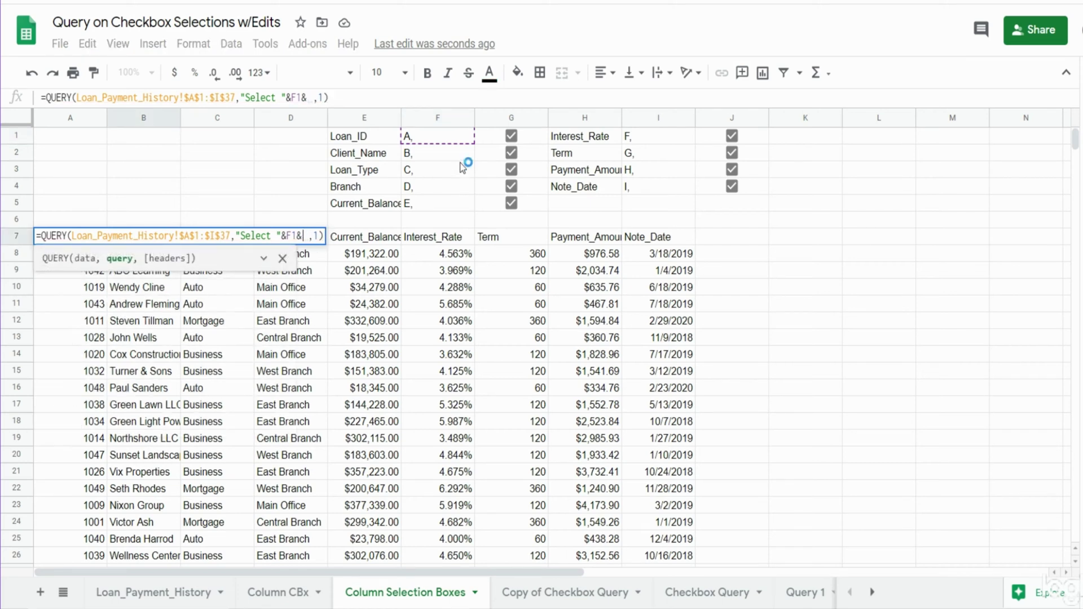
Step: Append F2, F3, F4, F5, I1, I2 and I3 to the select string, joined with &
left_click(462, 162)
type("&")
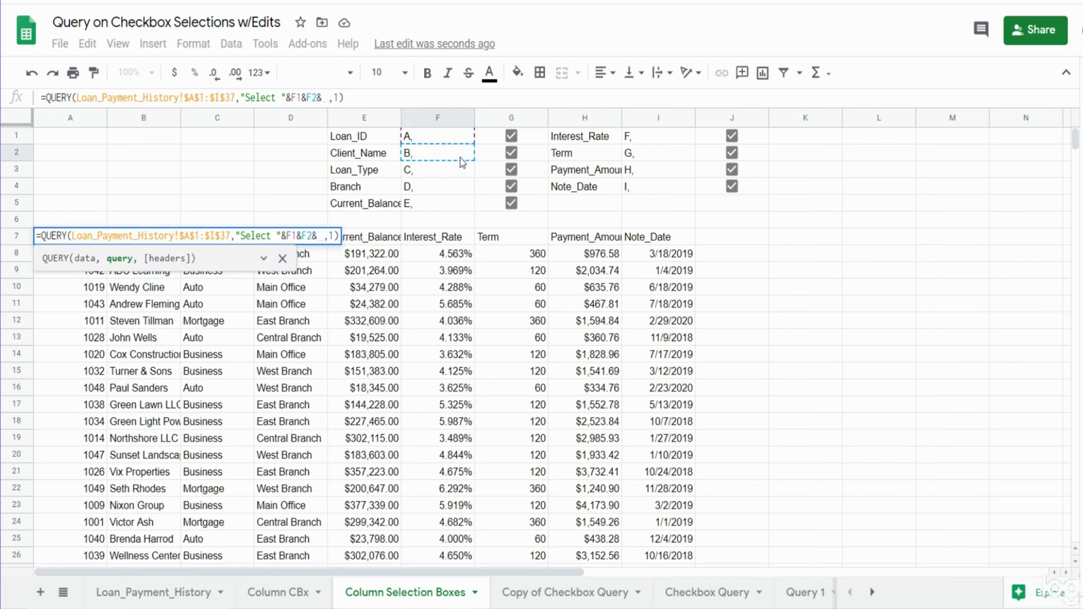
left_click(461, 168)
type("&")
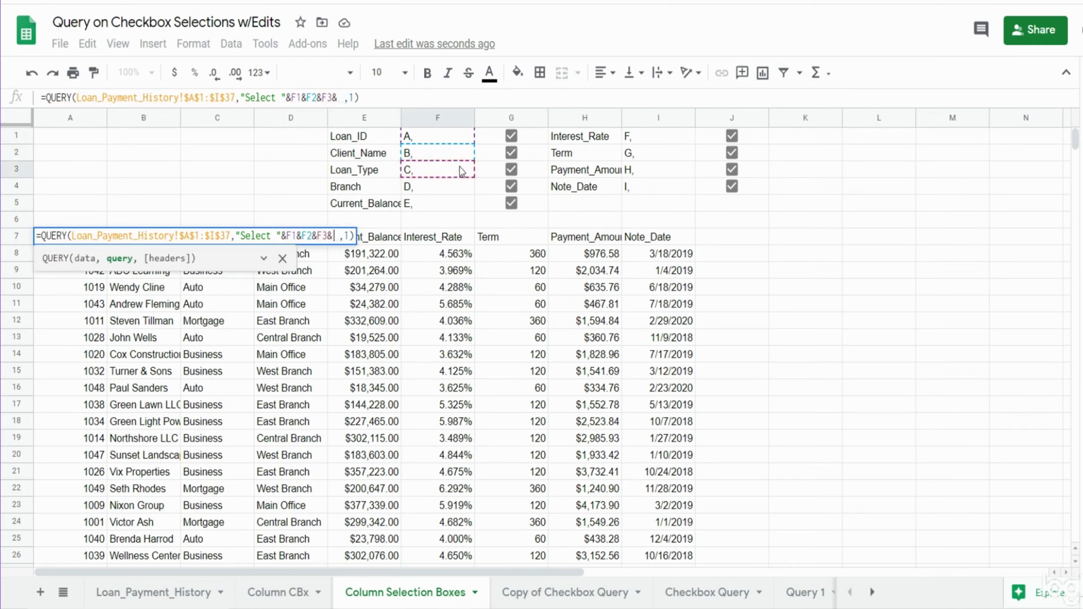
left_click(456, 187)
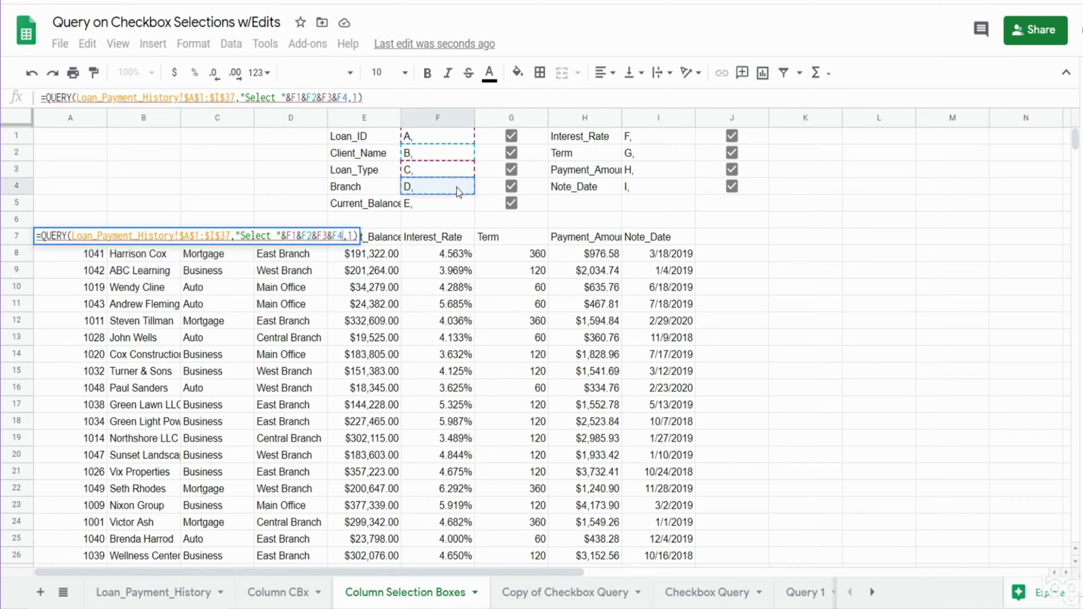
type("&")
left_click(458, 207)
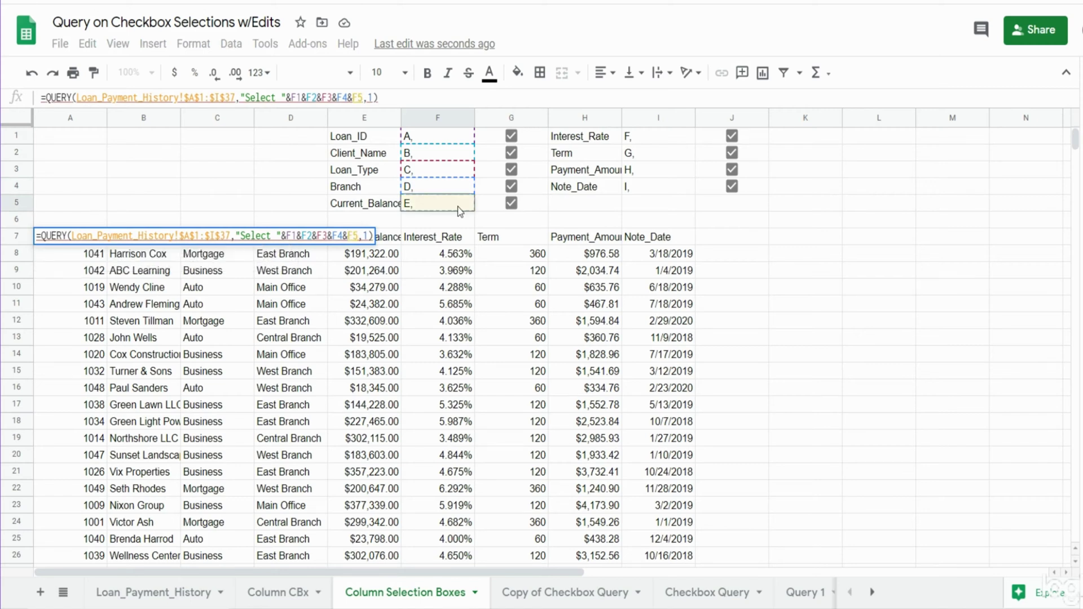
type("&")
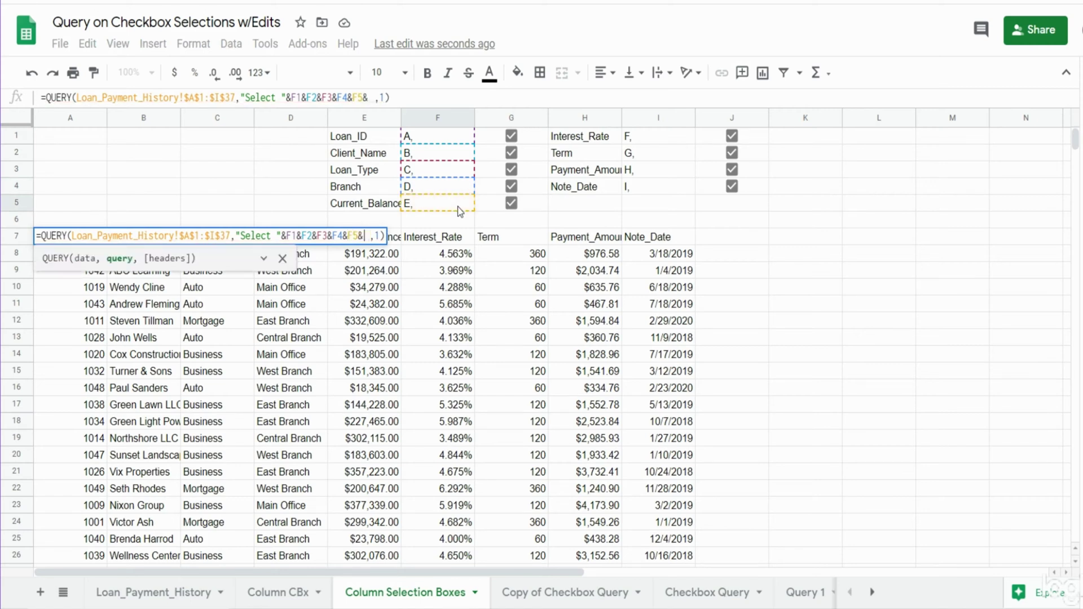
left_click(652, 141)
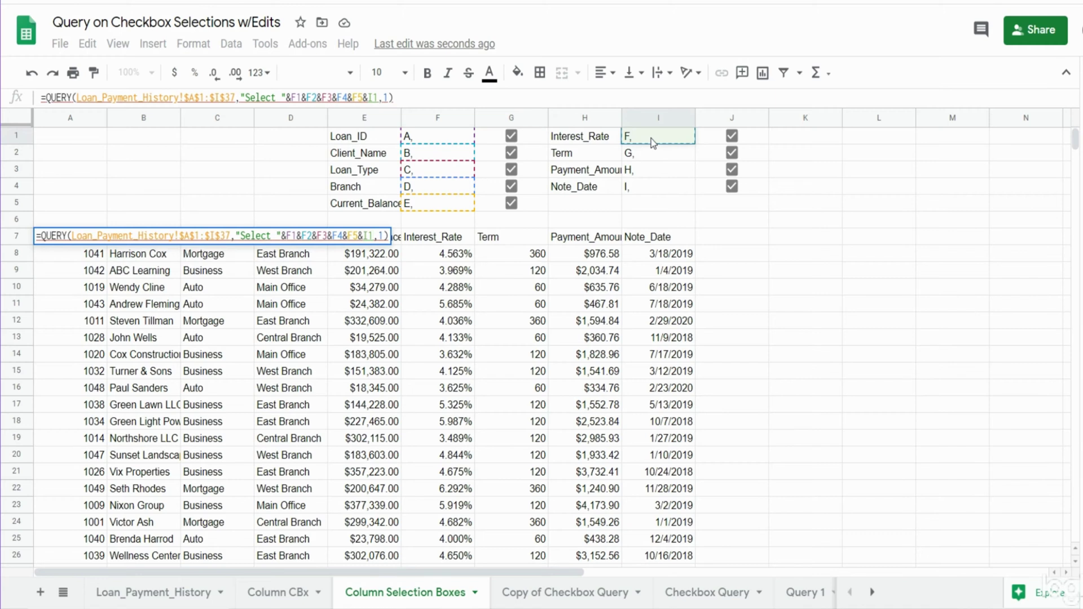
type("&")
left_click(650, 158)
type("&")
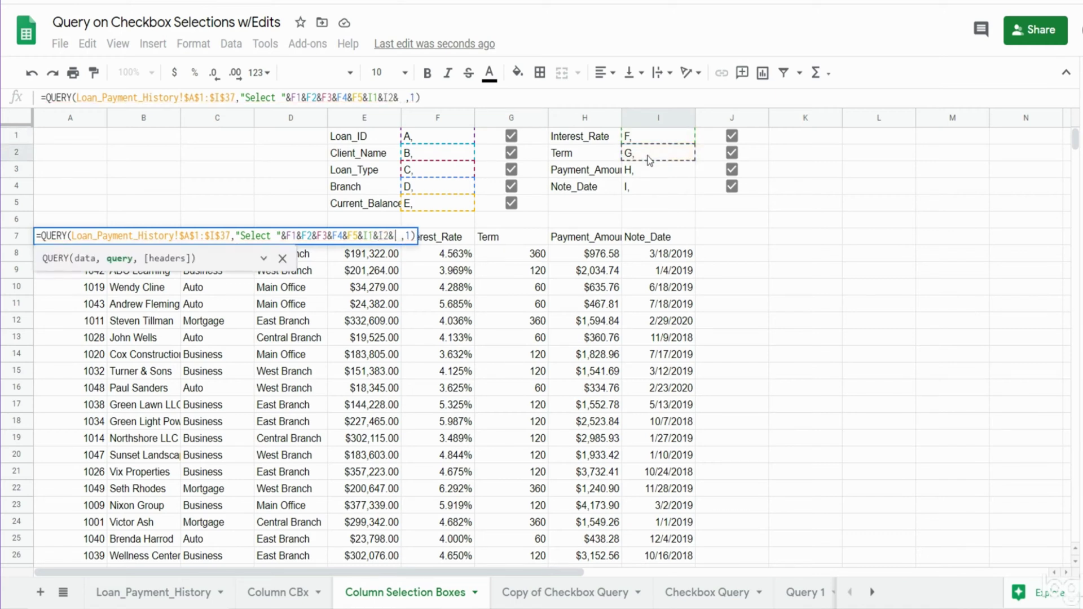
left_click(653, 167)
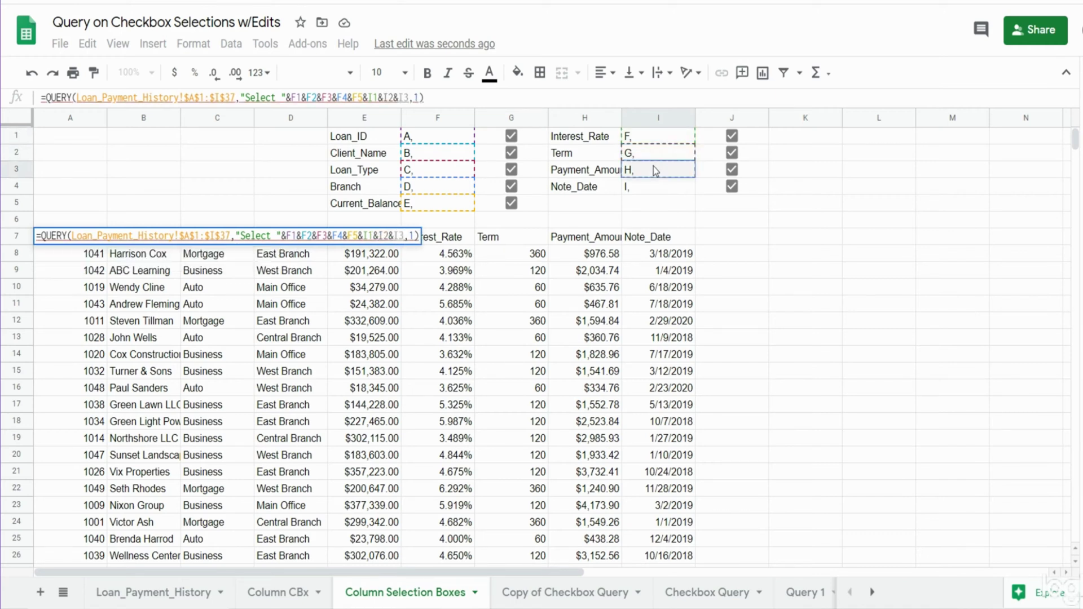
Step: Append I4 and a quoted blank placeholder &"' '" to the A7 select string
type("&")
left_click(643, 191)
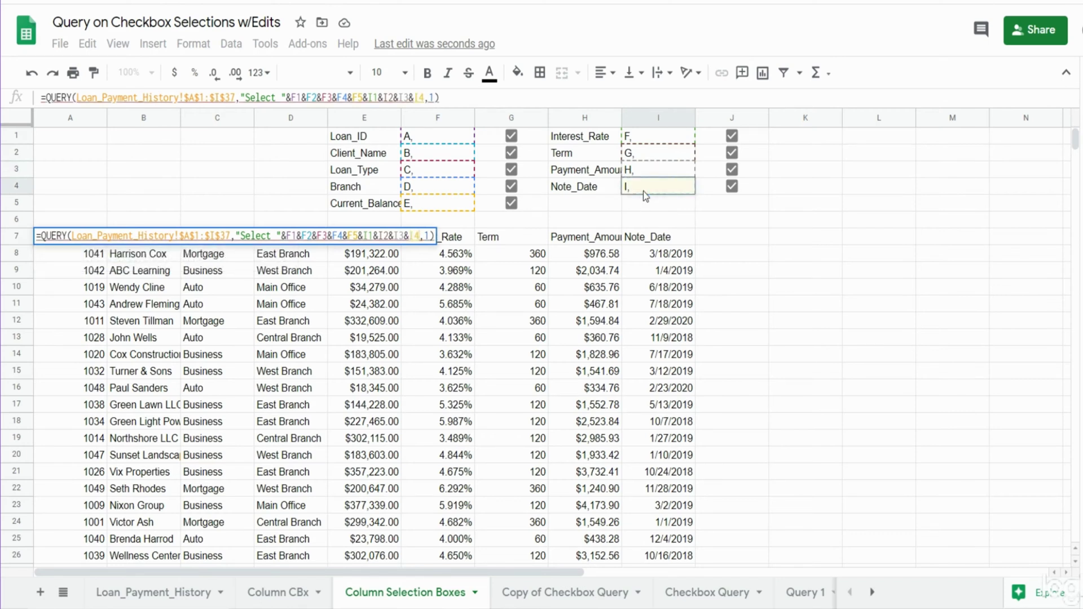
type("&")
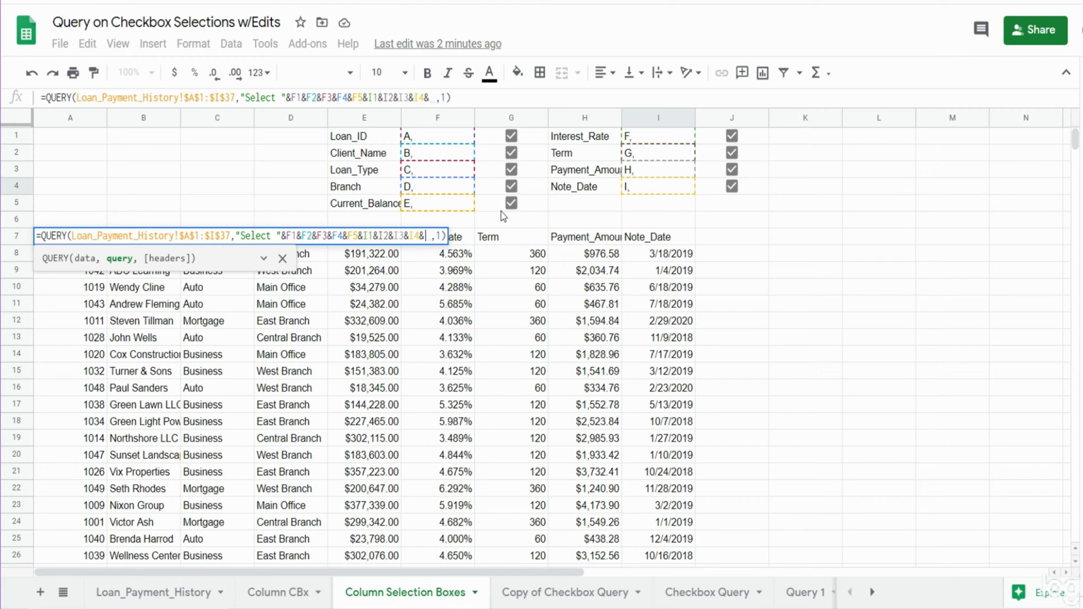
type("\"")
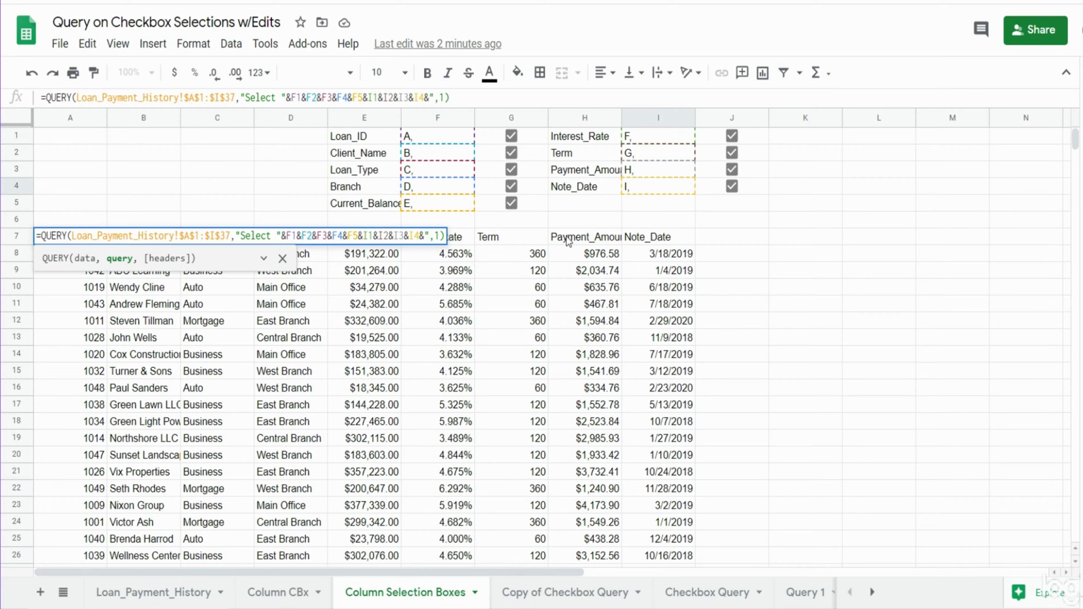
type("'")
Step: Close the quote, commit the A7 QUERY, and check the stray header in J7
type("\"")
key("Return")
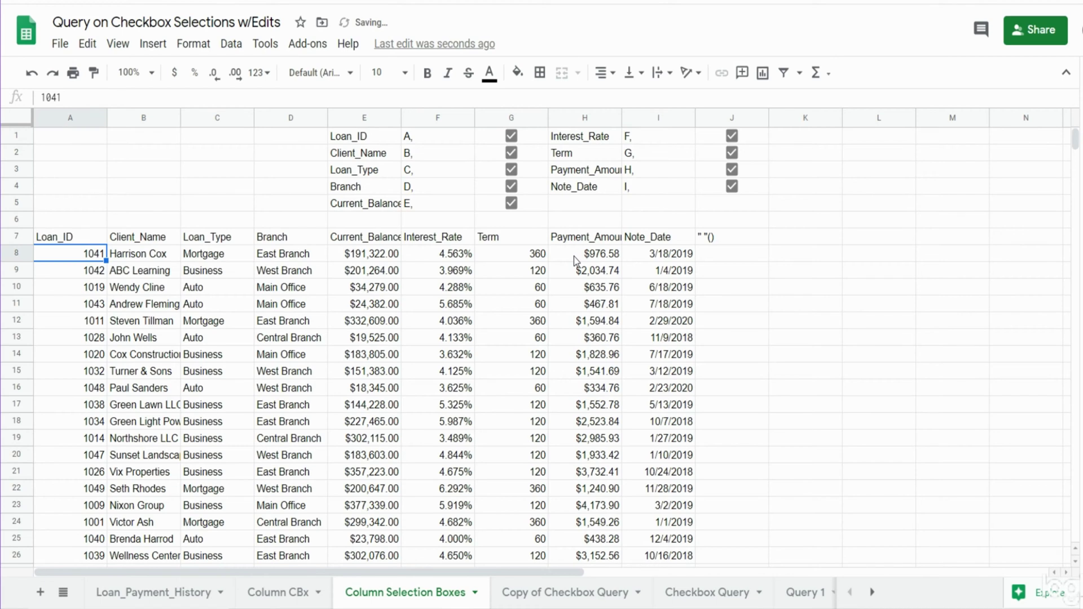
left_click(734, 241)
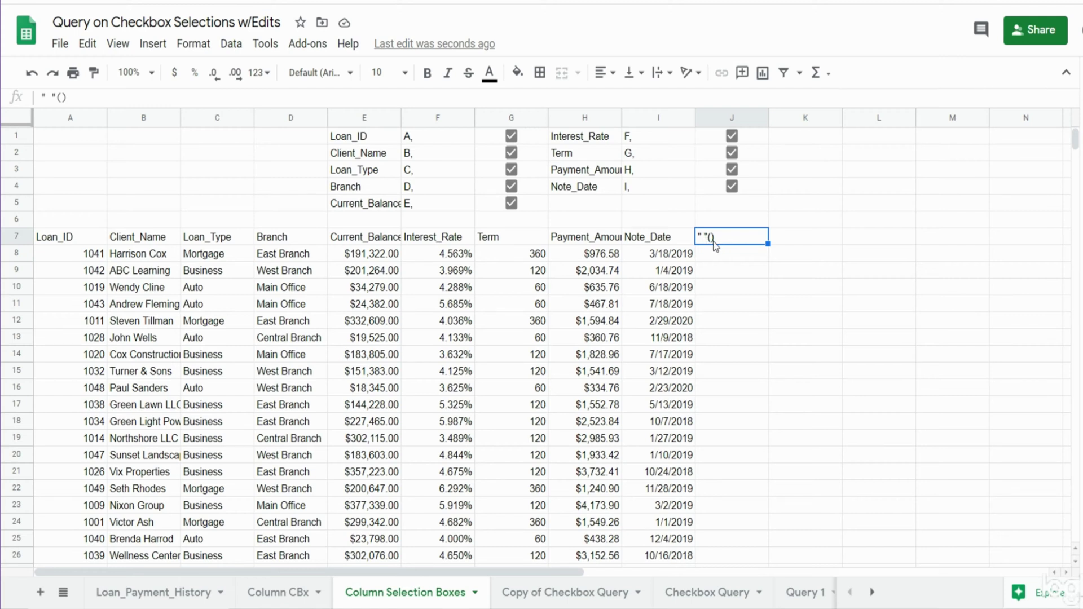
left_click(81, 241)
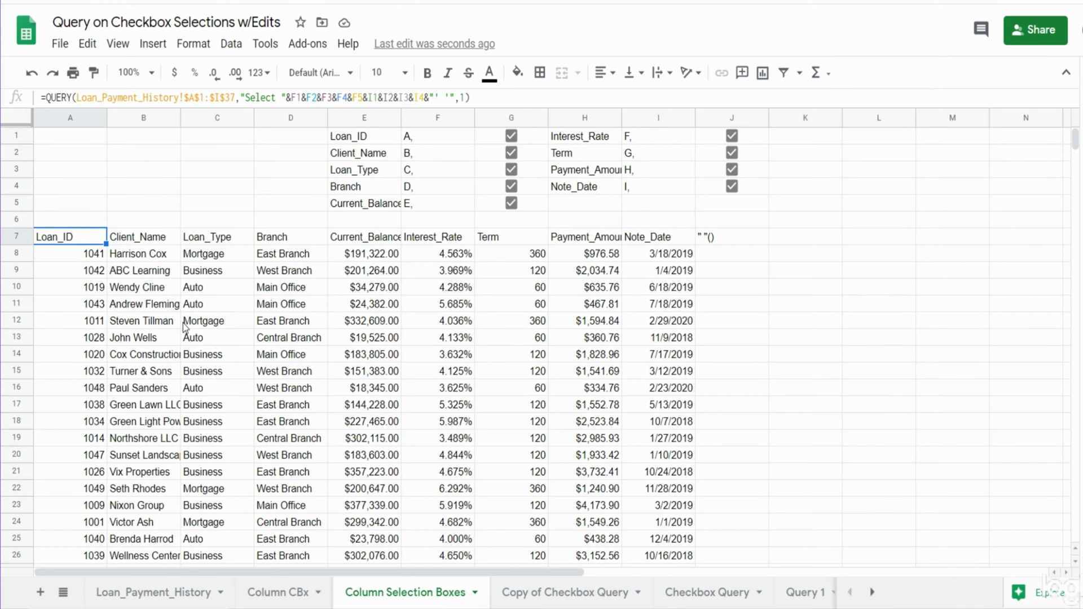
Step: Add a label ' ' '' clause to the A7 query so the blank column gets an empty header
key("Return")
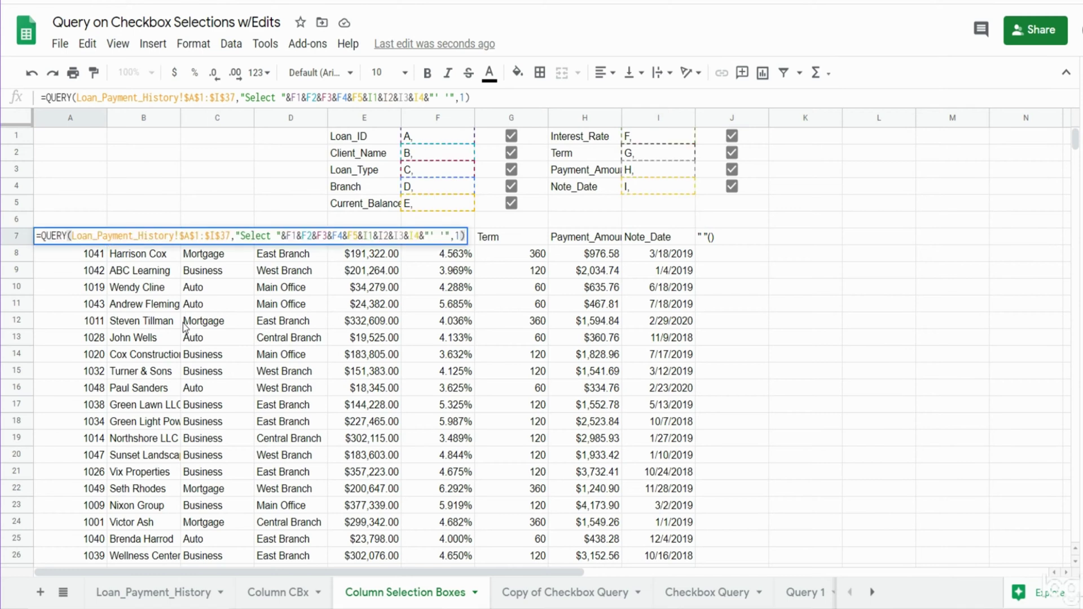
left_click(445, 235)
type("lab")
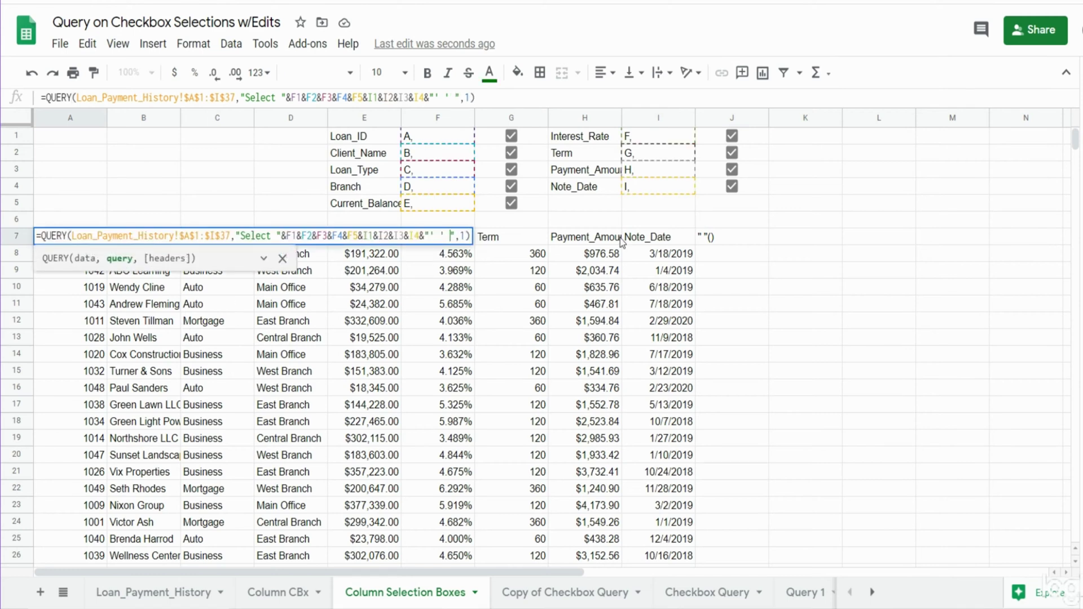
type("el")
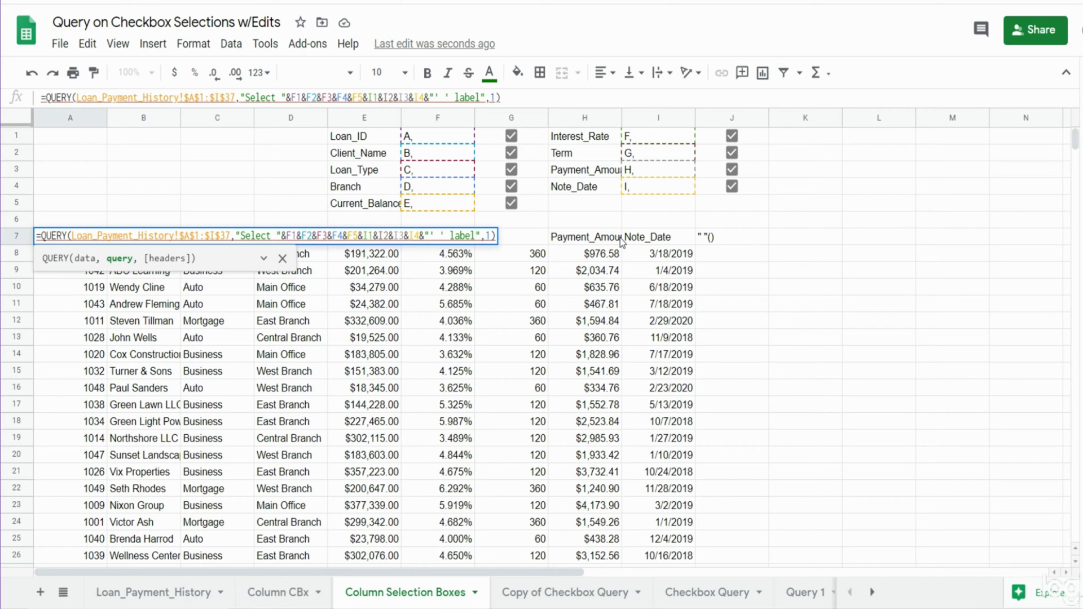
type(" '")
type(" ' '")
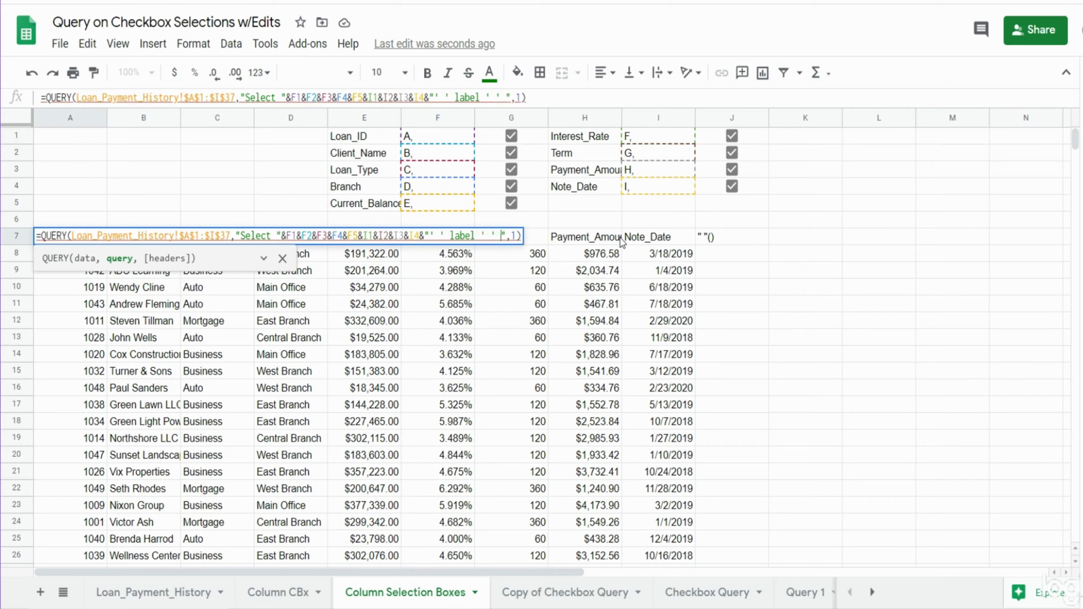
key("Return")
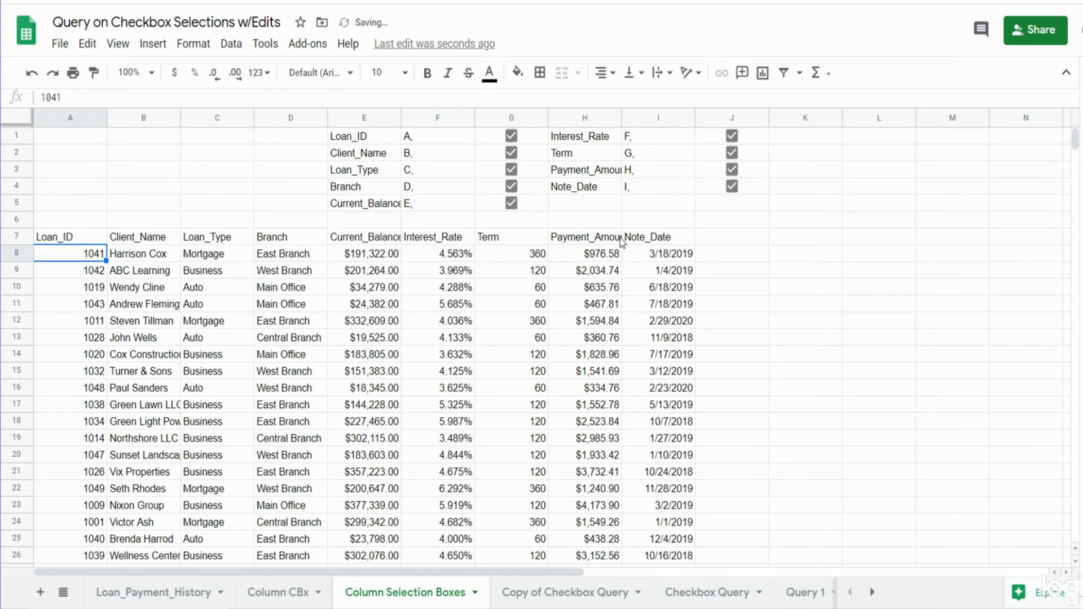
key("Up")
key("F2")
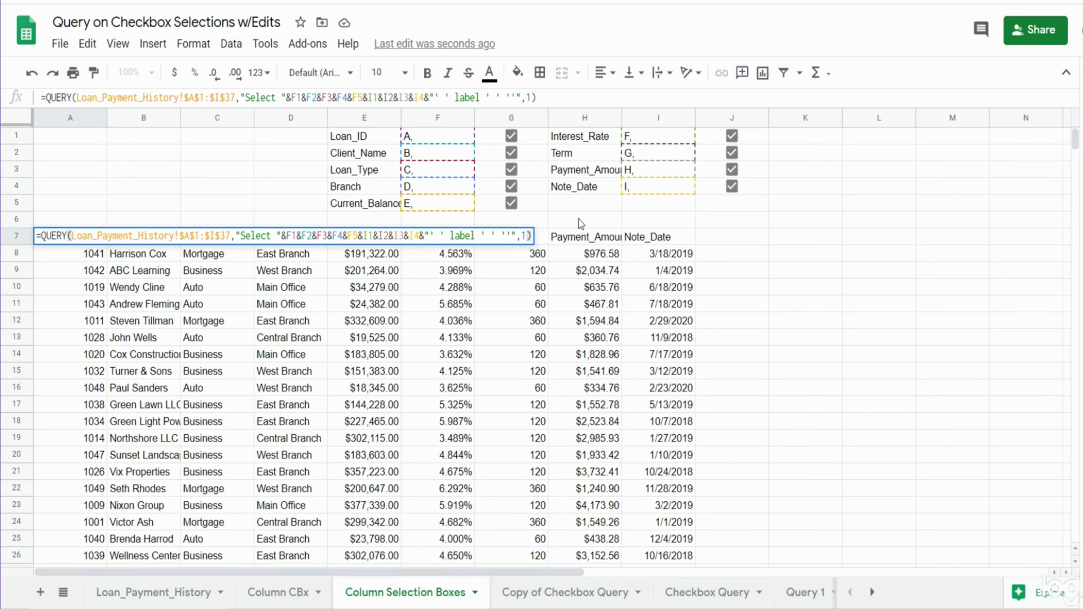
key("Return")
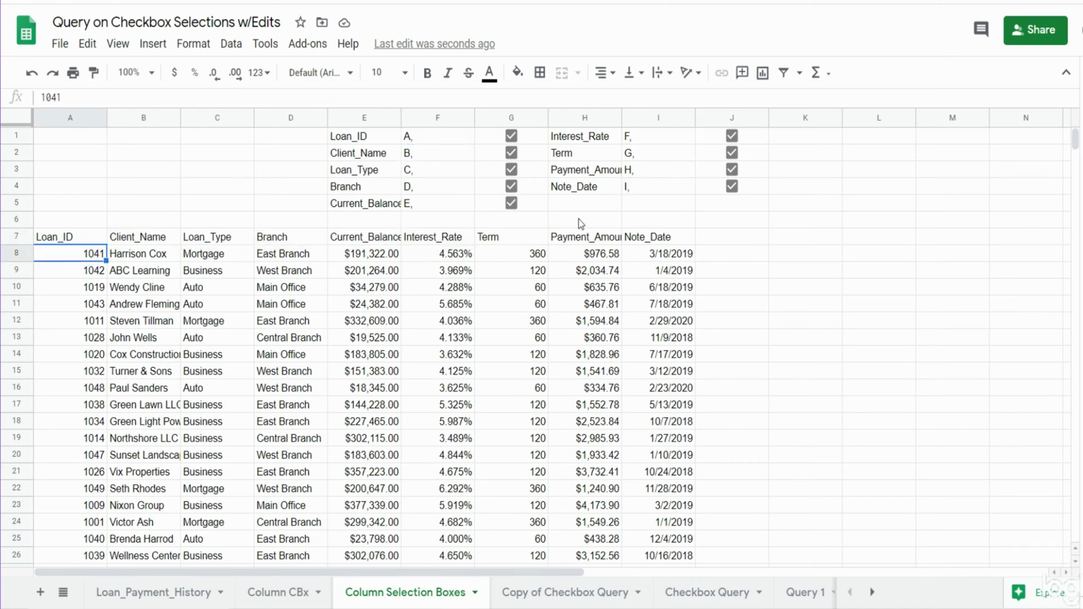
left_click(517, 137)
left_click(517, 154)
left_click(517, 171)
left_click(517, 187)
left_click(517, 203)
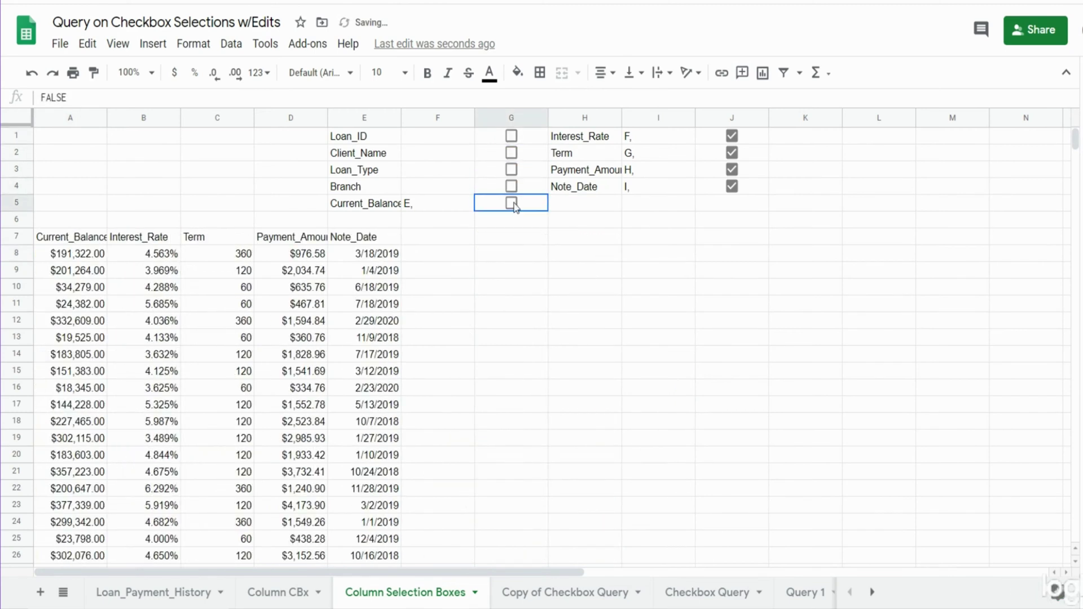
left_click(517, 204)
left_click(517, 187)
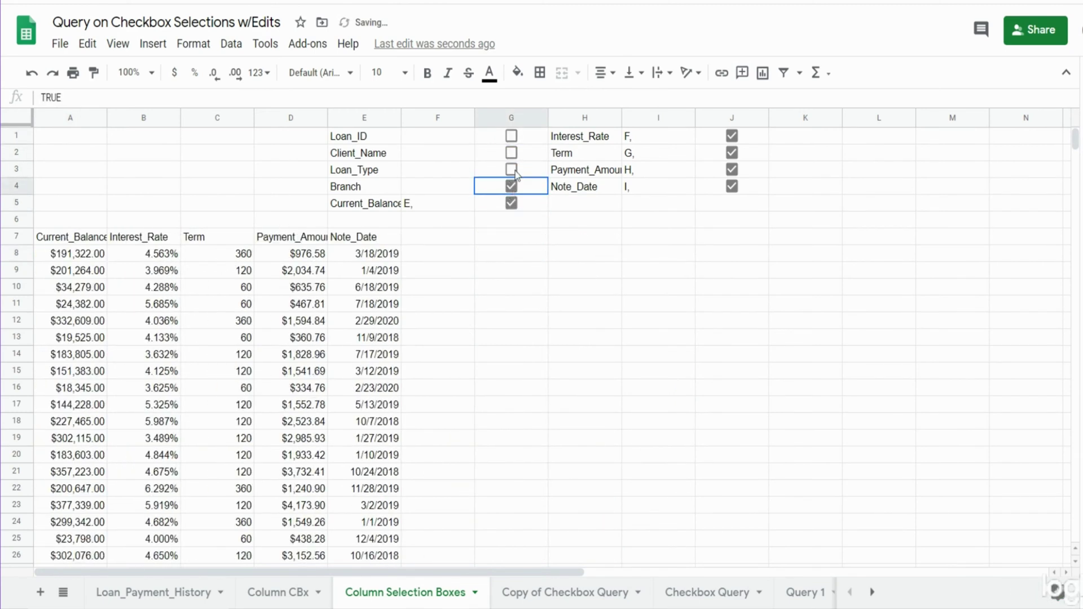
left_click(517, 171)
left_click(516, 153)
left_click(517, 137)
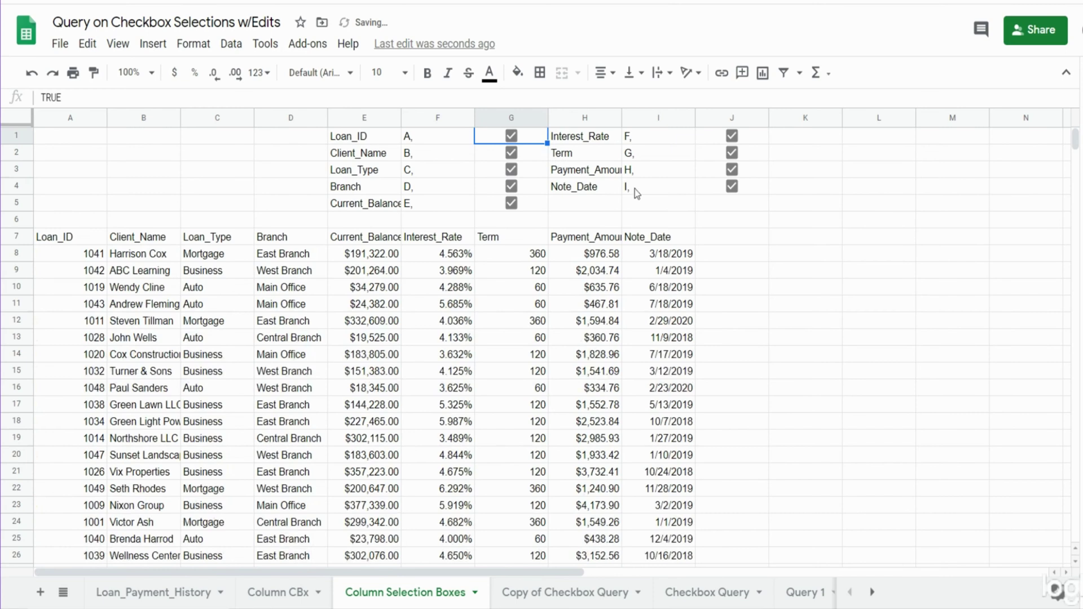
left_click(732, 187)
left_click(732, 170)
left_click(732, 153)
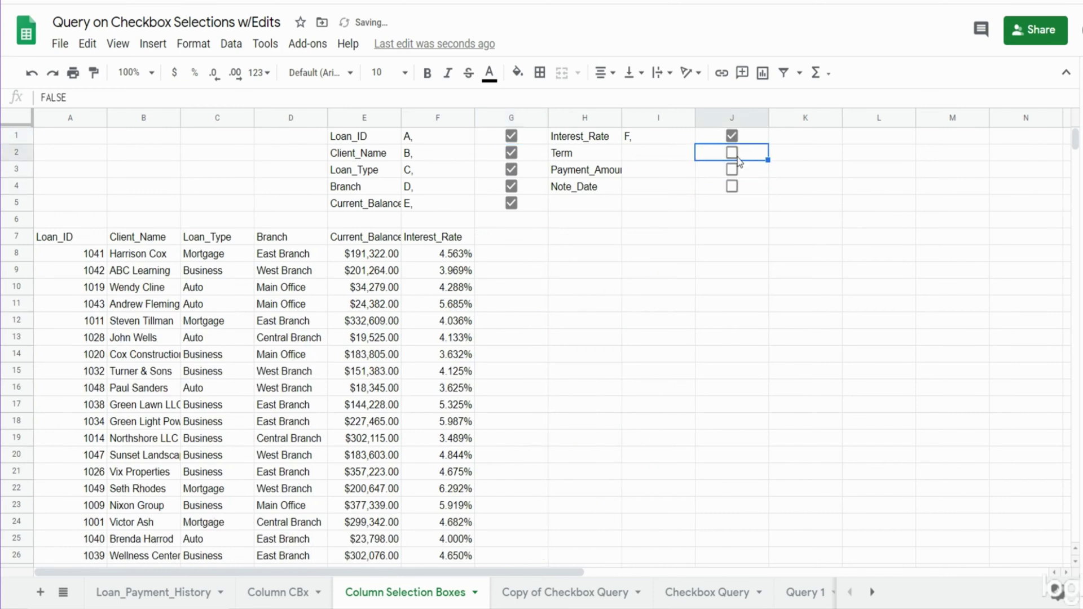
left_click(732, 171)
left_click(732, 187)
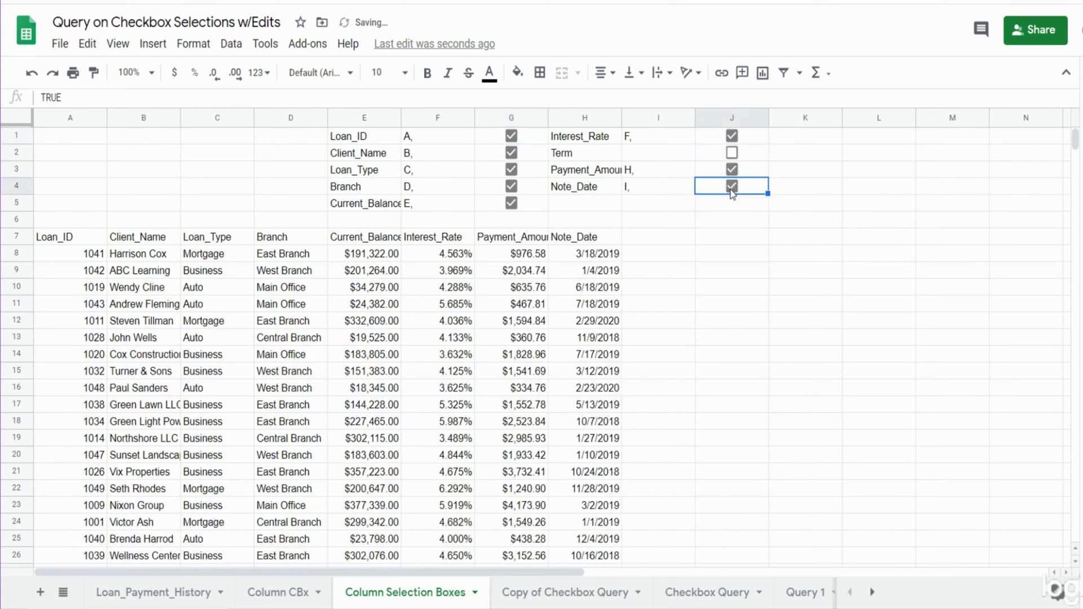
left_click(732, 153)
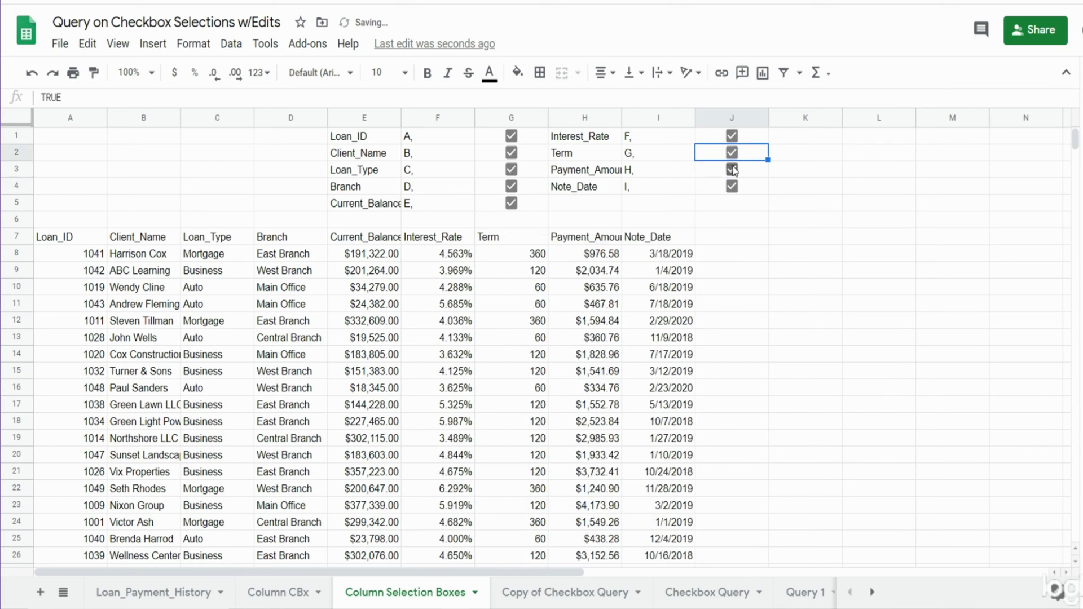
left_click(732, 170)
left_click(731, 169)
left_click(735, 193)
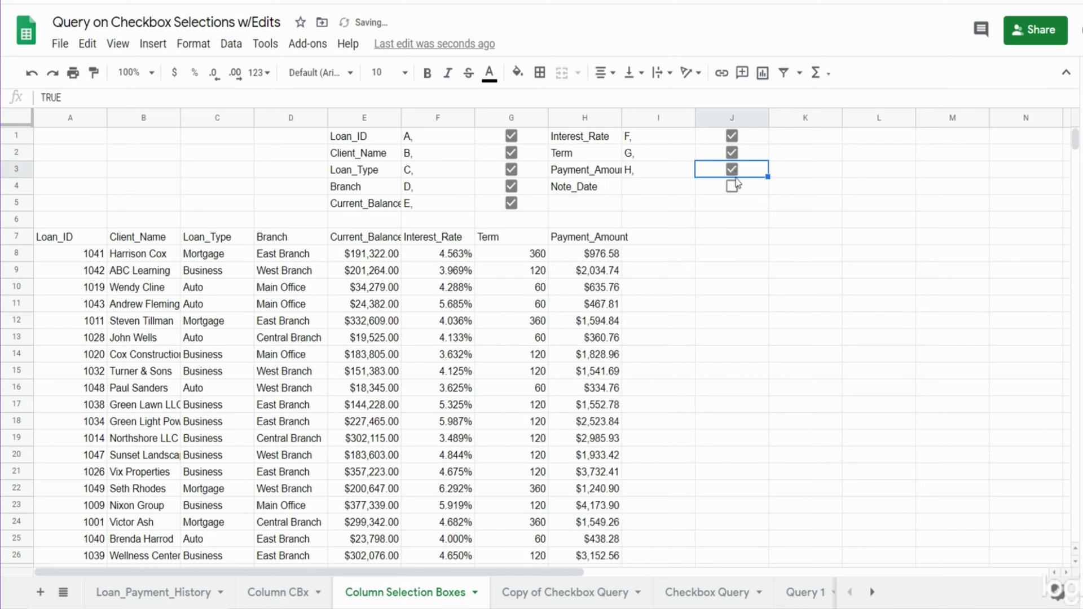